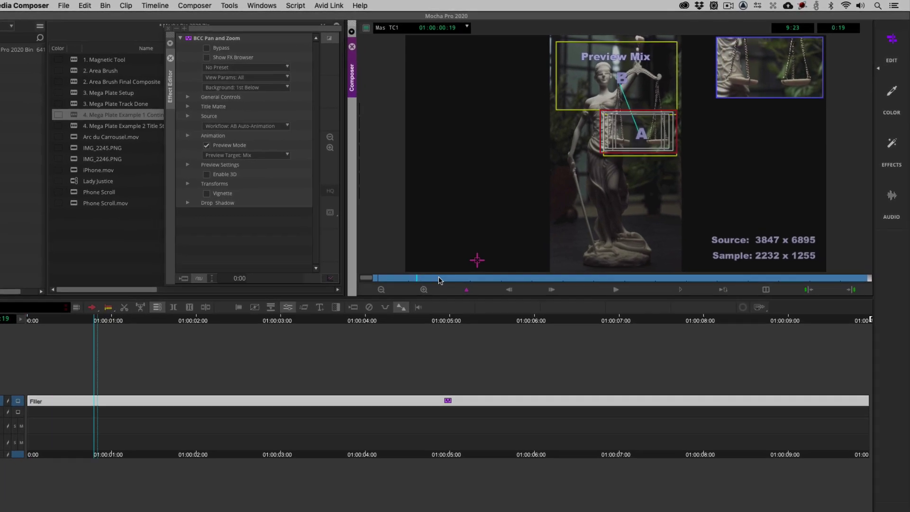
- Scrub through the BCC Pan and Zoom move in the preview
drag(439, 279, 824, 300)
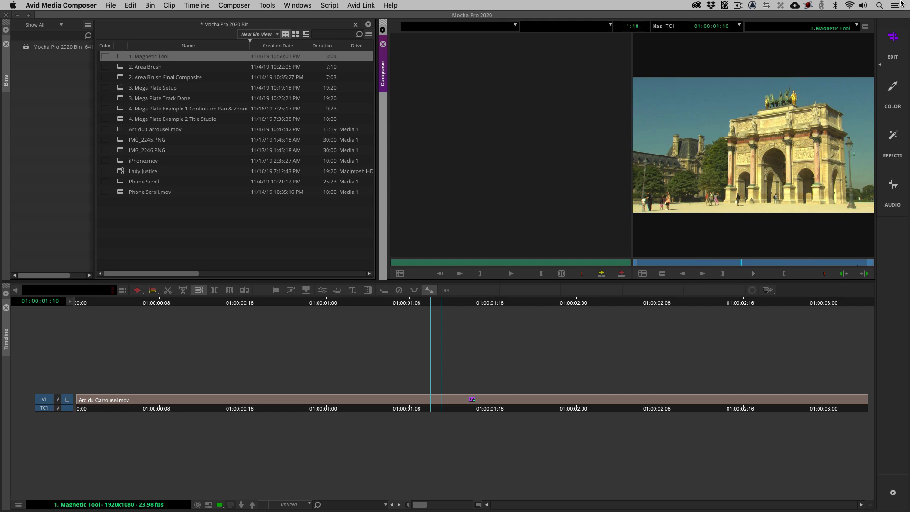
- Scrub the Arc du Carrousel clip and open its Mocha Pro effect settings
drag(474, 402, 373, 389)
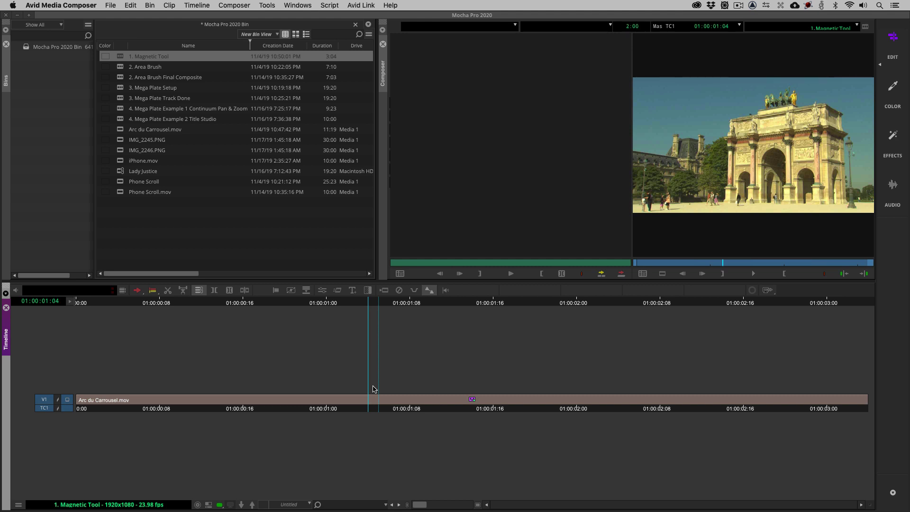
click(481, 401)
click(482, 402)
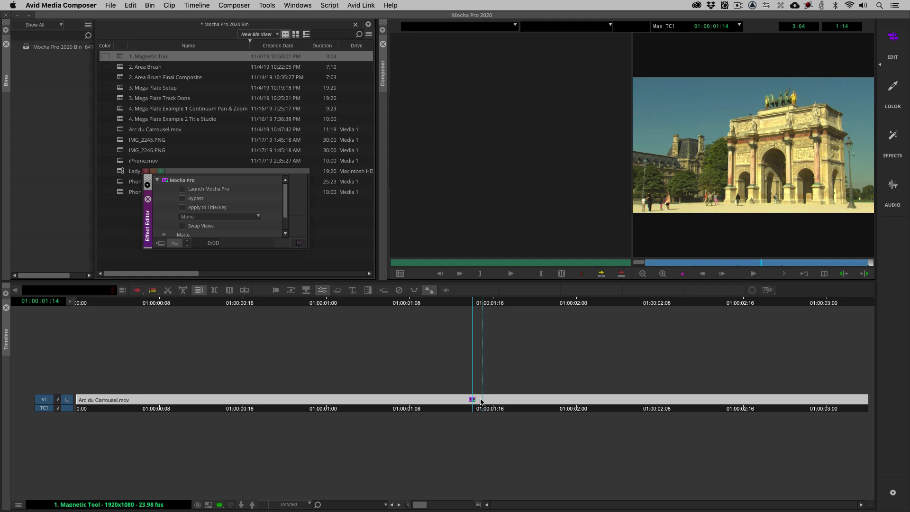
- Launch Mocha Pro on the clip, then zoom and pan onto the arch and lamp post
click(182, 192)
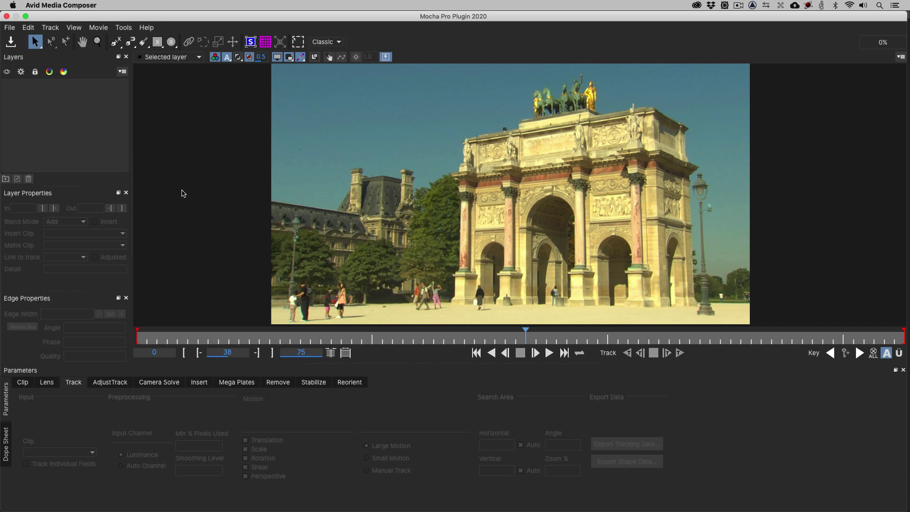
key(z)
drag(572, 255, 312, 156)
key(x)
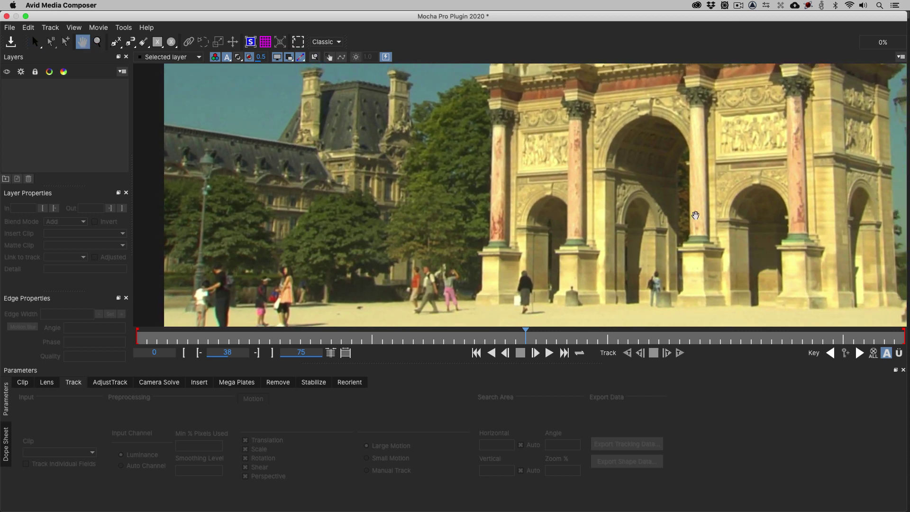
drag(695, 215, 551, 217)
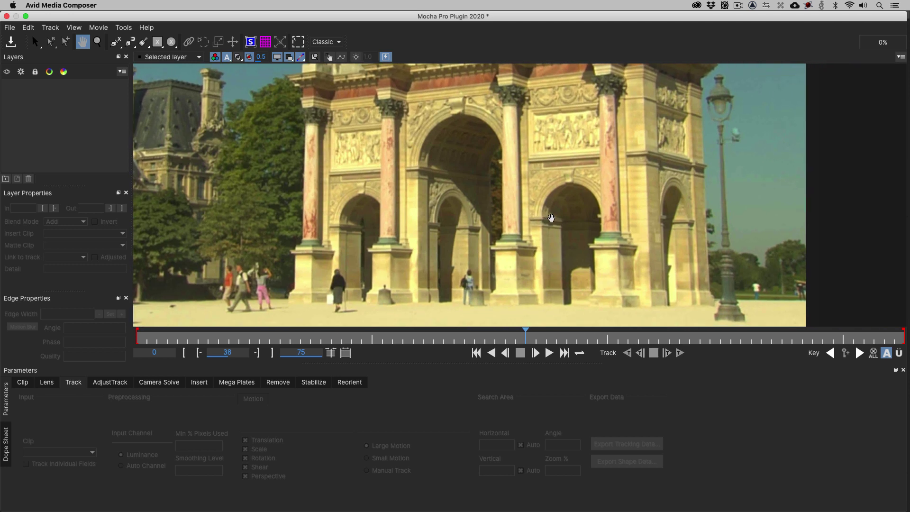
key(s)
- Draw a closed X-spline shape around the arch, then delete Layer 7
key(z)
click(393, 114)
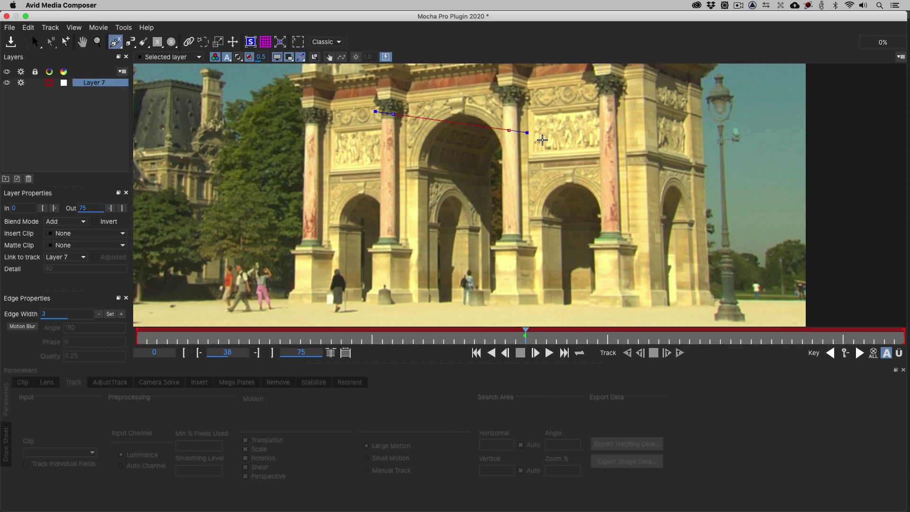
click(583, 155)
click(592, 230)
click(434, 233)
click(343, 205)
click(328, 195)
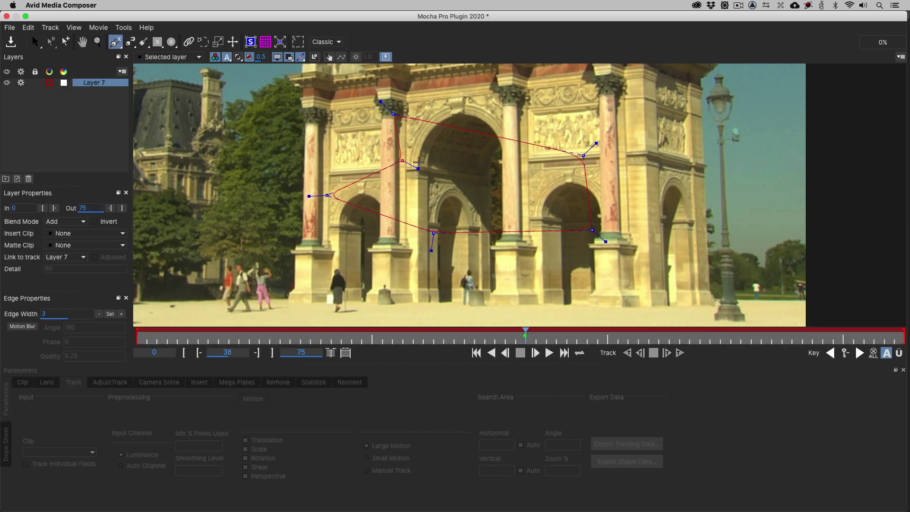
click(420, 163)
click(393, 116)
key(s)
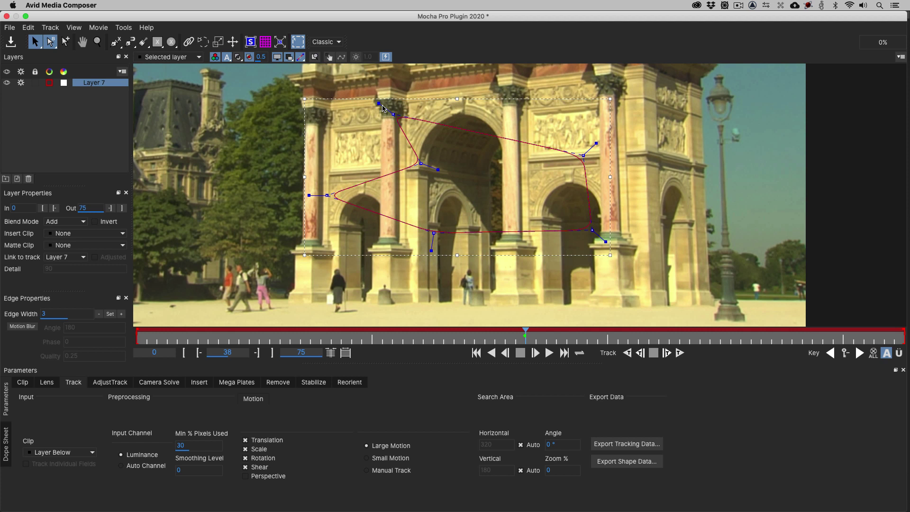
drag(379, 103, 376, 102)
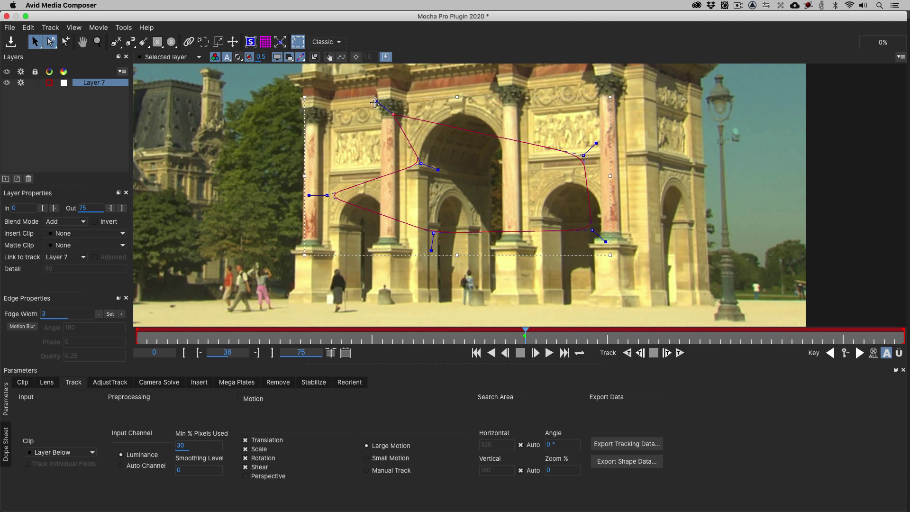
click(89, 86)
key(Delete)
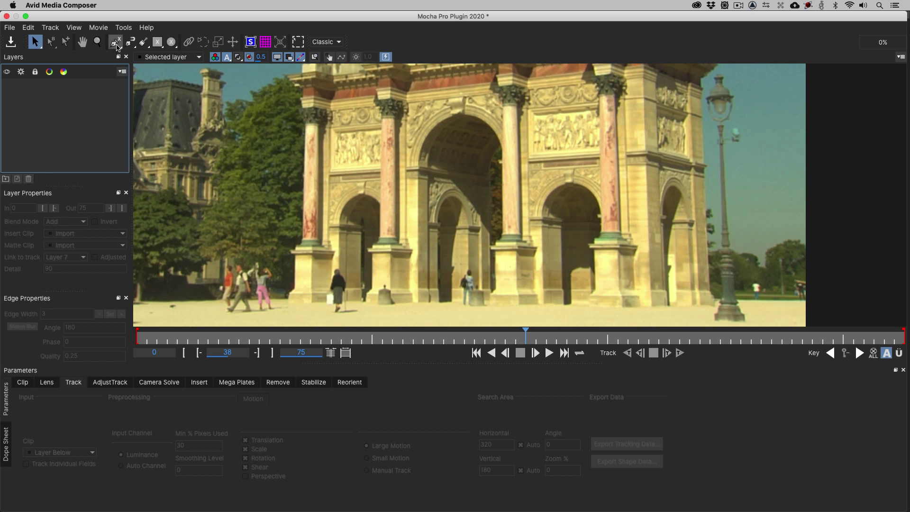
- Draw a closed Bezier shape with curved points around the arch
click(115, 42)
click(416, 133)
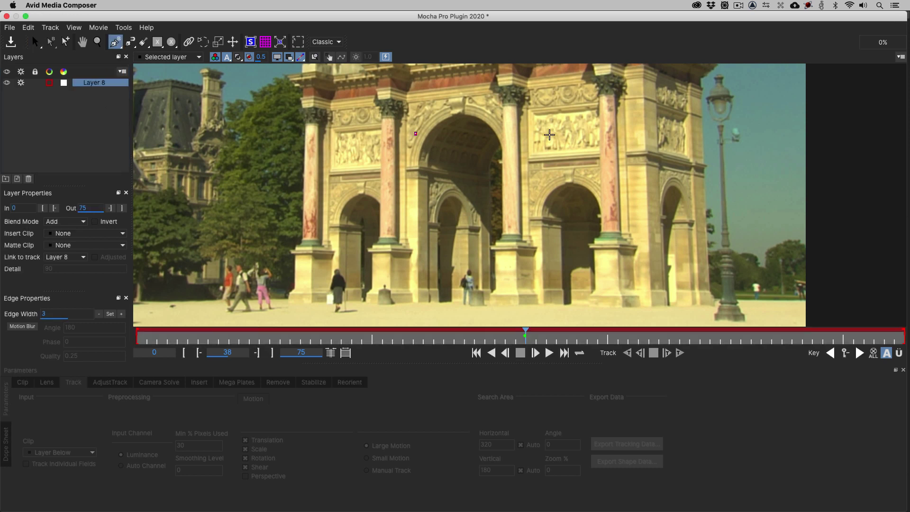
drag(591, 148, 586, 183)
drag(433, 180, 421, 209)
drag(352, 247, 340, 230)
drag(326, 165, 468, 188)
right_click(339, 151)
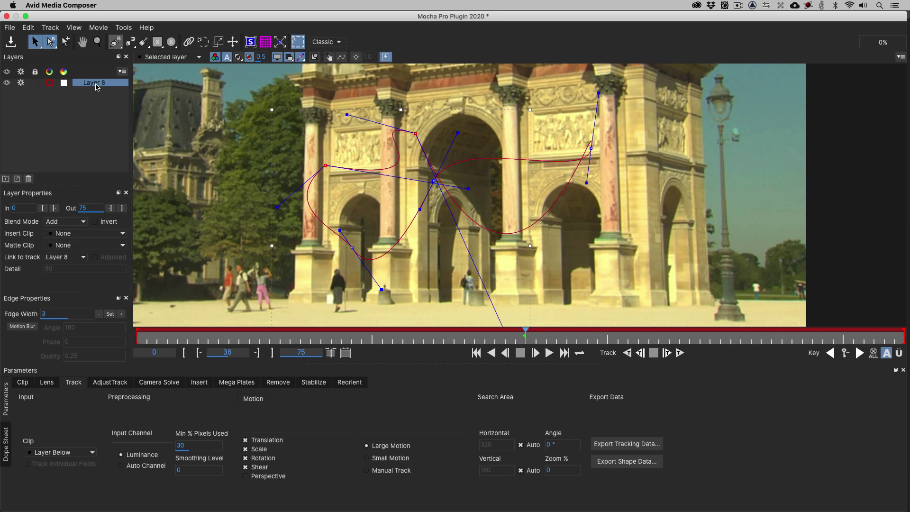
- Delete Layer 8 and choose the Magnetic spline tool from the flyout
click(97, 85)
key(Delete)
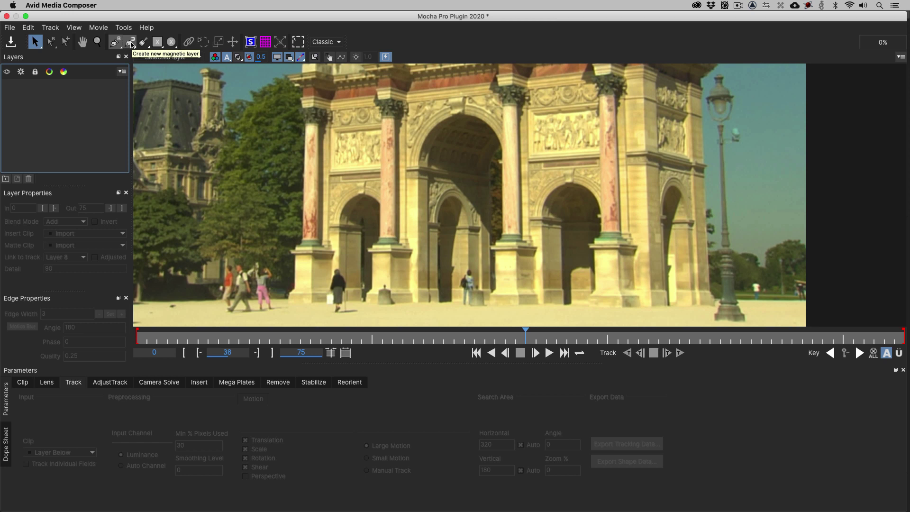
click(131, 45)
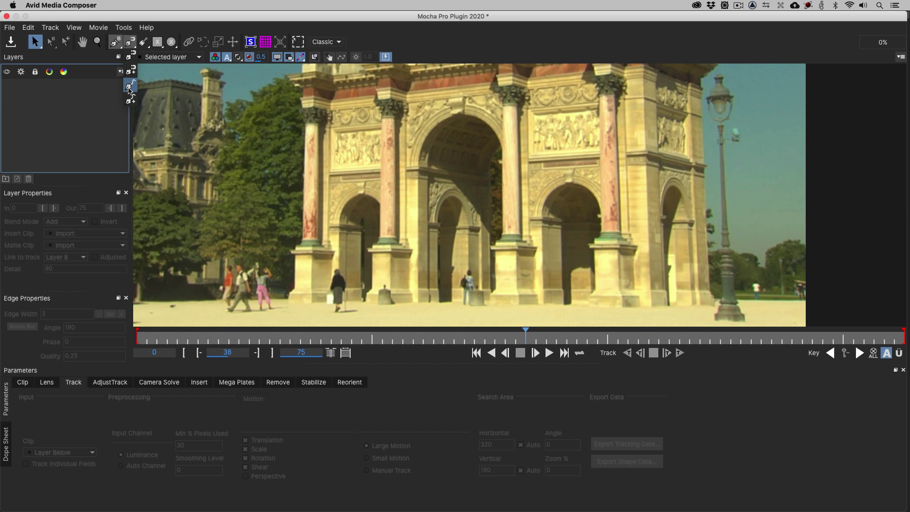
click(130, 86)
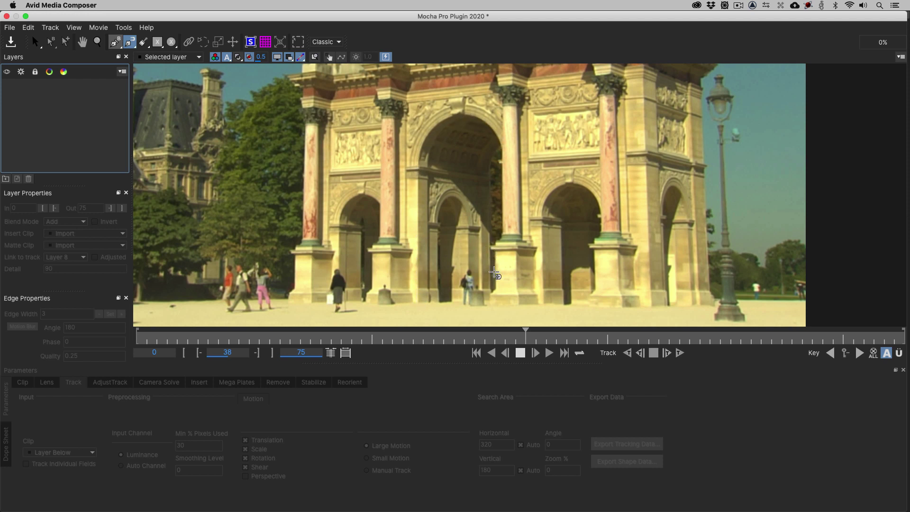
- Trace a magnetic shape from the arch's base, up over the top, and back along the bottom
click(418, 301)
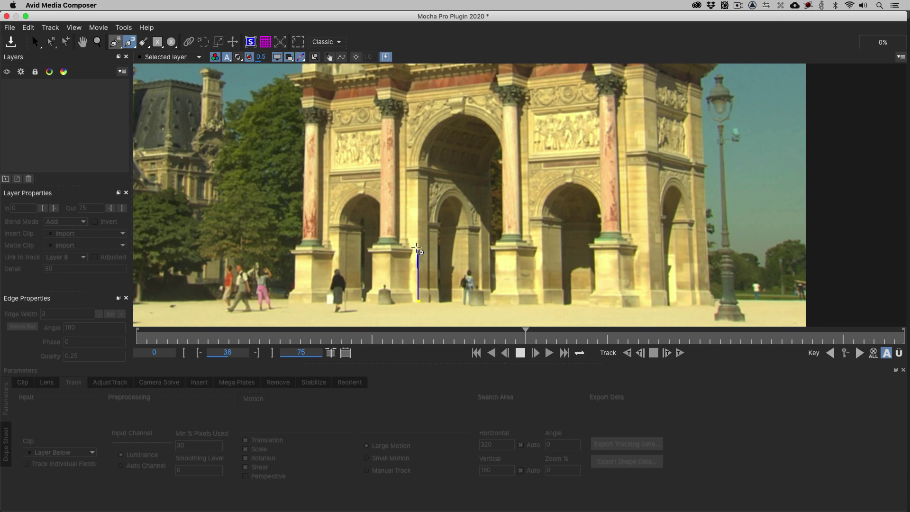
click(418, 242)
click(418, 182)
click(422, 146)
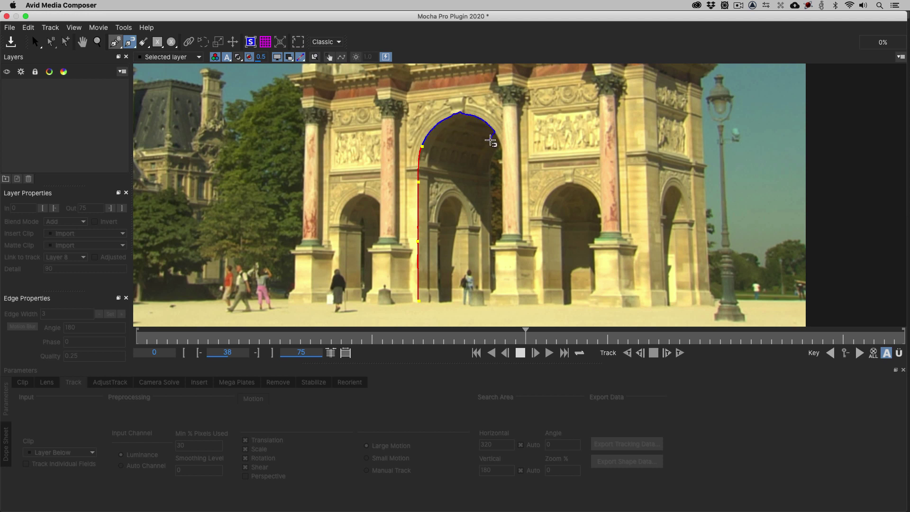
click(503, 150)
click(503, 228)
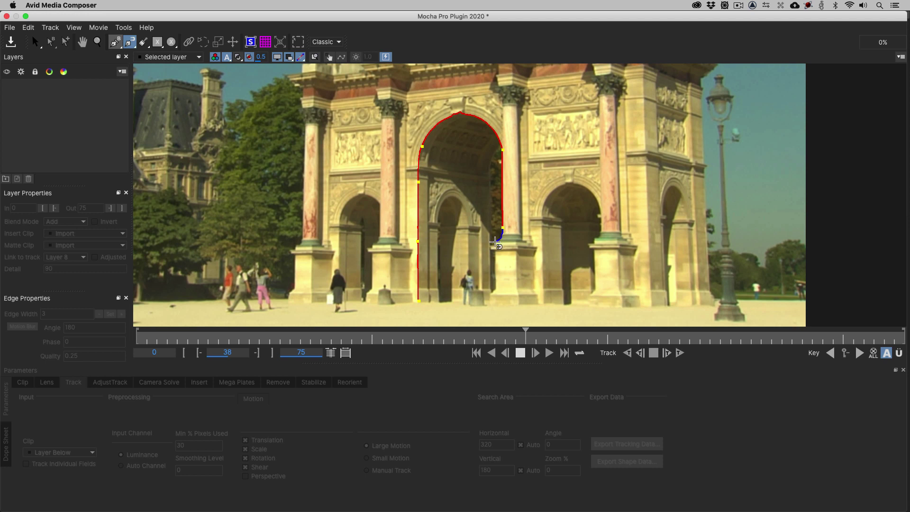
click(493, 247)
click(494, 288)
click(491, 307)
mouse_move(493, 310)
mouse_down()
mouse_move(481, 279)
mouse_move(470, 268)
mouse_move(456, 290)
mouse_move(465, 311)
mouse_move(451, 312)
mouse_move(461, 263)
mouse_move(443, 263)
mouse_move(421, 302)
mouse_up()
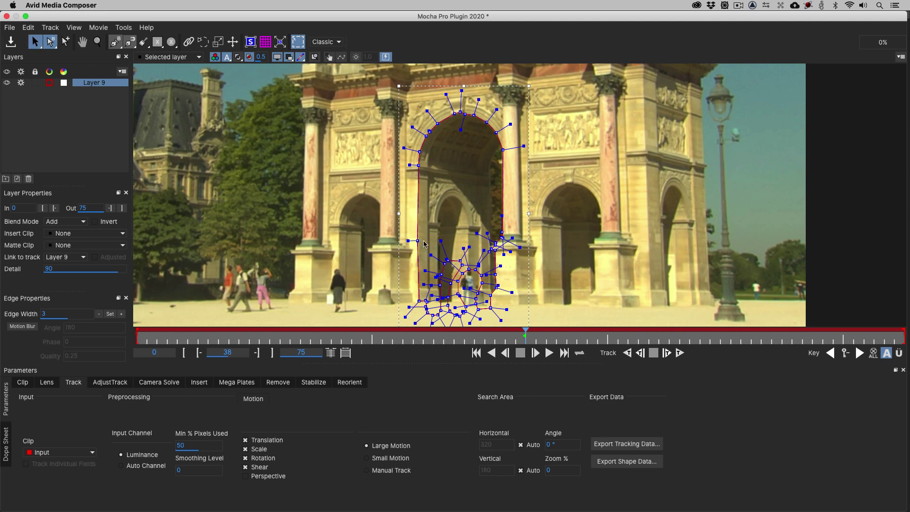
- Delete the tangled points at the shape's bottom and zoom in on the arch's right side
drag(426, 236, 485, 320)
key(Delete)
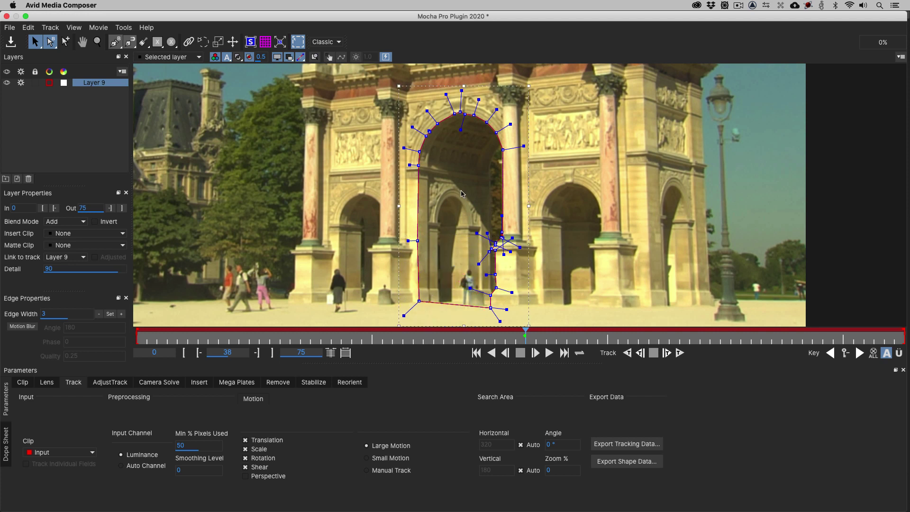
key(z)
click(514, 266)
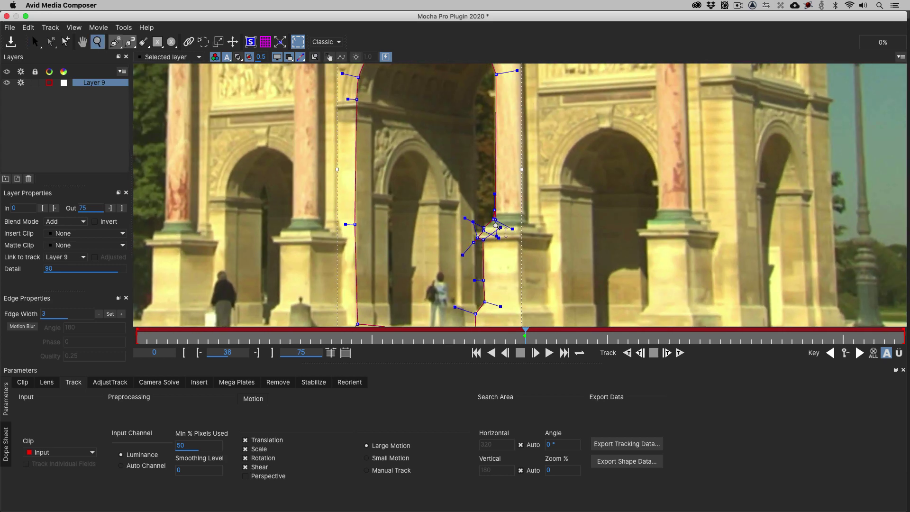
click(497, 227)
click(493, 204)
key(s)
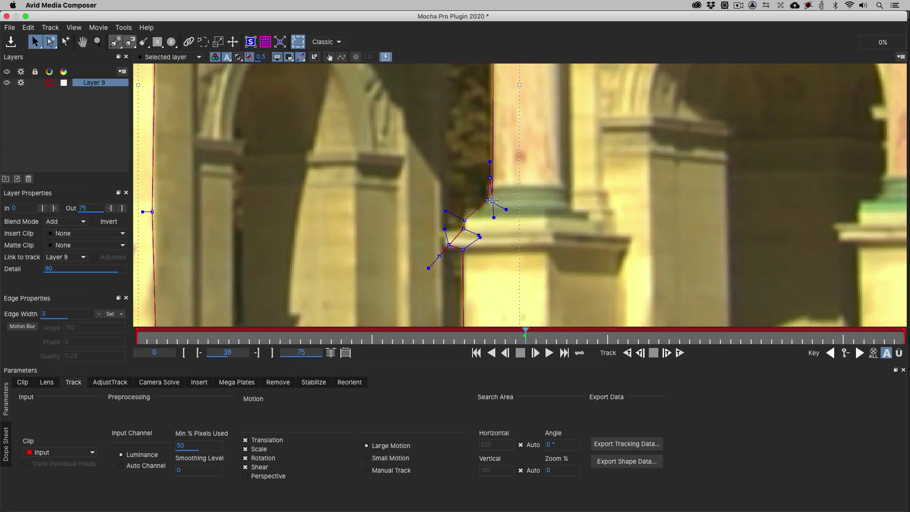
click(508, 204)
- Drag the right-side points onto the arch and pillar edge
key(z)
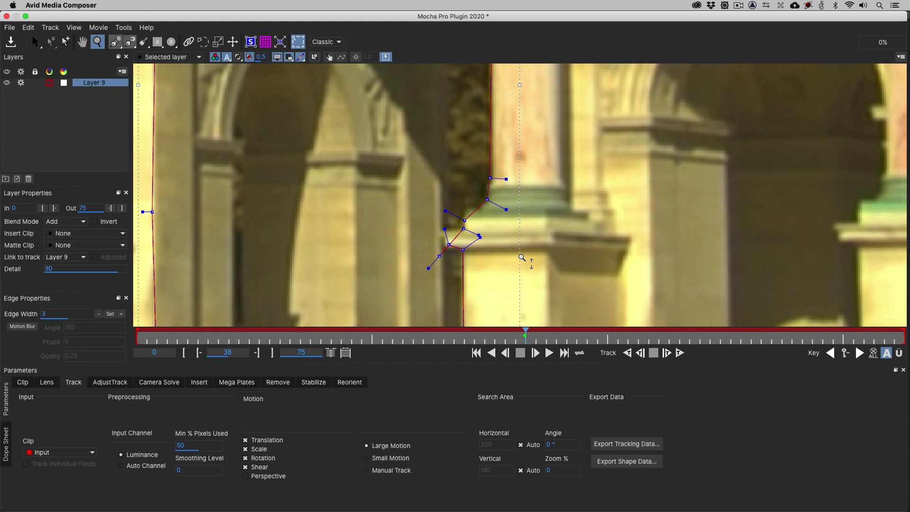
scroll(521, 258, down, 3)
key(x)
drag(530, 260, 540, 114)
key(s)
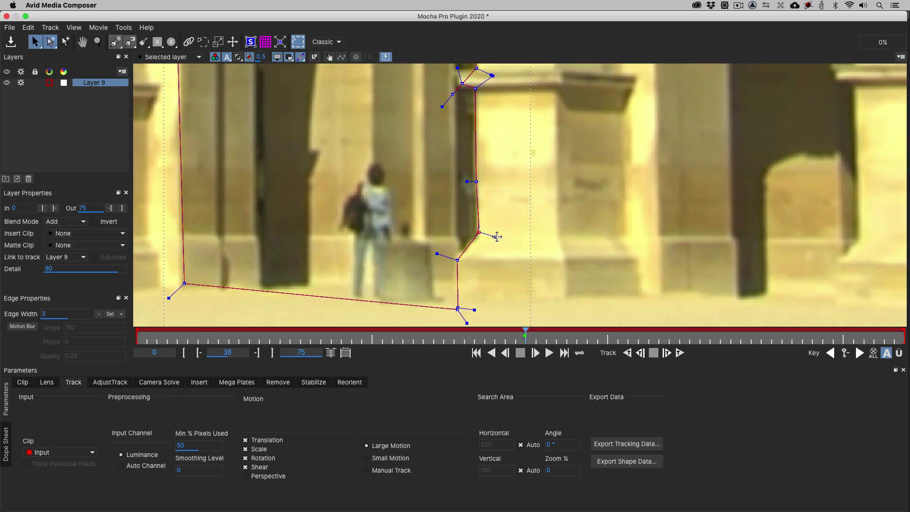
drag(479, 232, 470, 233)
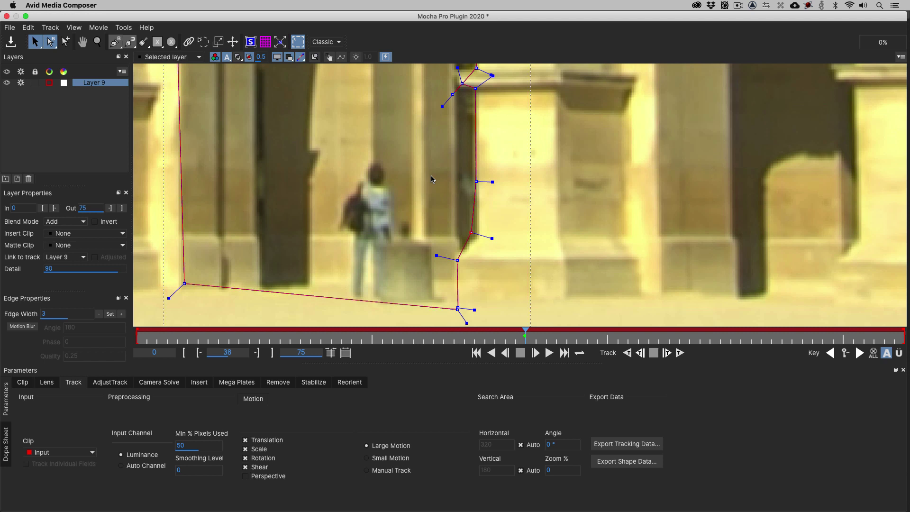
mouse_move(476, 181)
mouse_down()
mouse_move(476, 171)
mouse_move(458, 172)
mouse_move(524, 173)
mouse_move(415, 172)
mouse_move(475, 172)
mouse_up()
drag(472, 233, 499, 237)
- Compare the last point move with undo and redo, leave it undone, and zoom out
key(super+z)
key(super+shift+z)
key(super+z)
key(super+shift+z)
key(super+z)
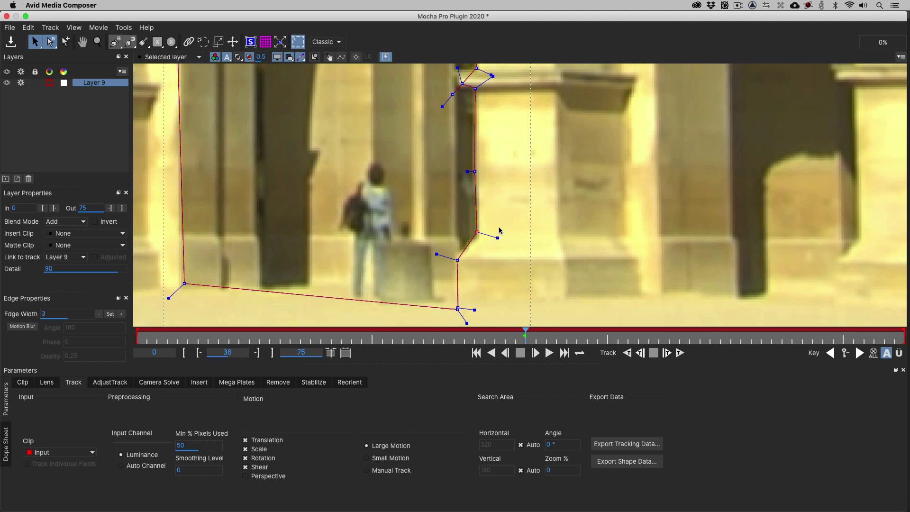
key(z)
drag(501, 156, 534, 275)
- Nudge the arch's right-side point slightly with the arrow keys, then open Viewer Preferences
key(x)
key(z)
key(x)
drag(536, 85, 535, 149)
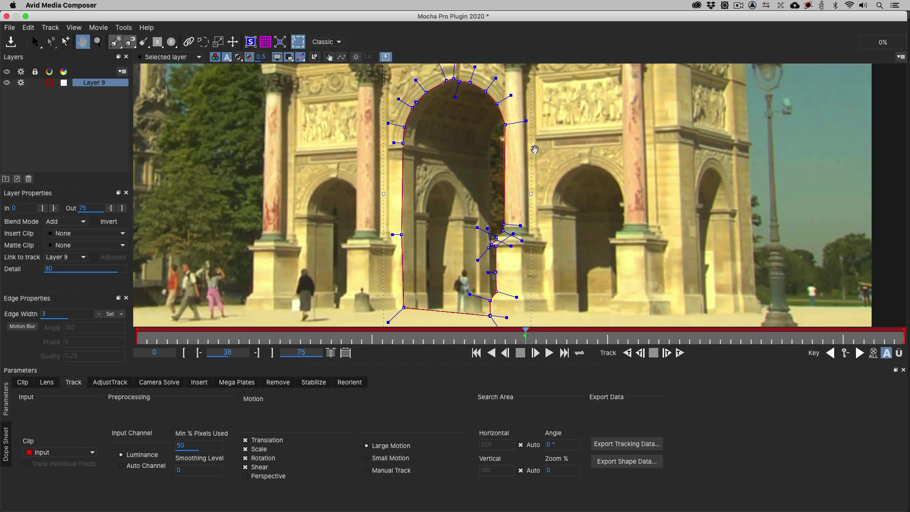
key(s)
scroll(517, 115, up, 5)
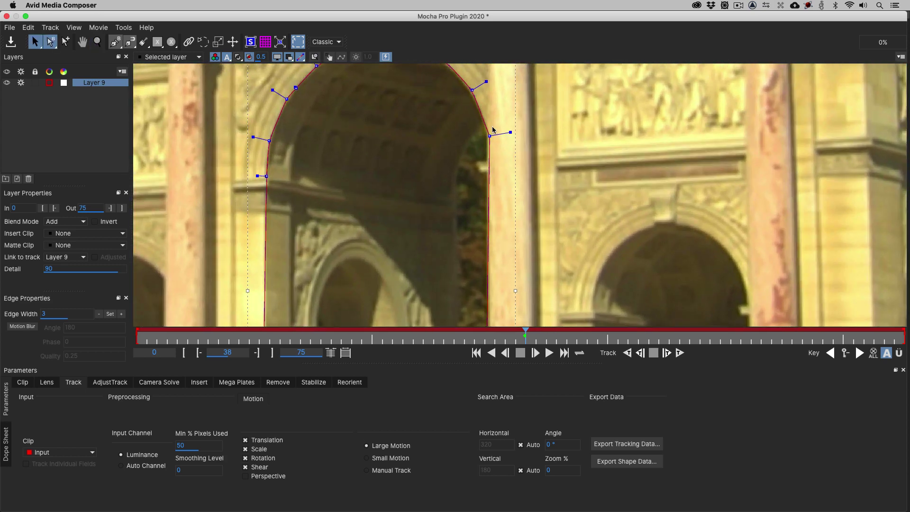
click(490, 135)
key(Left)
key(Down)
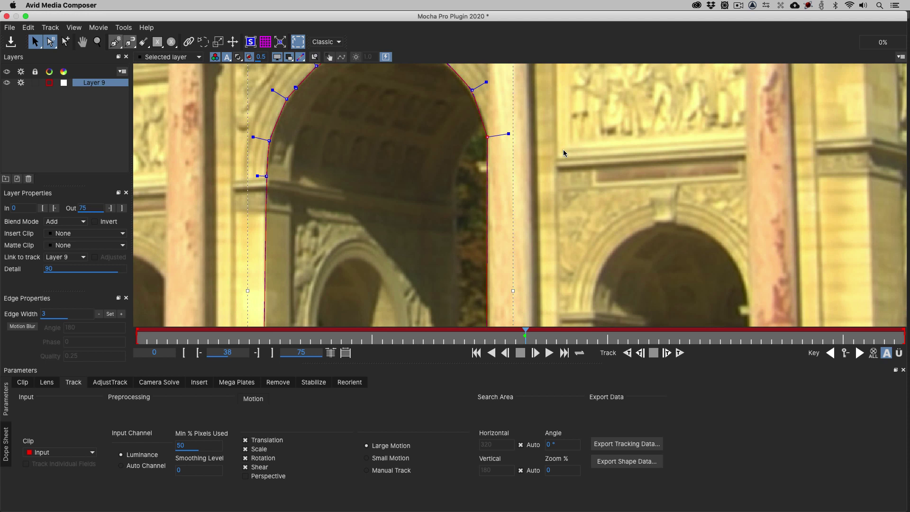
click(901, 57)
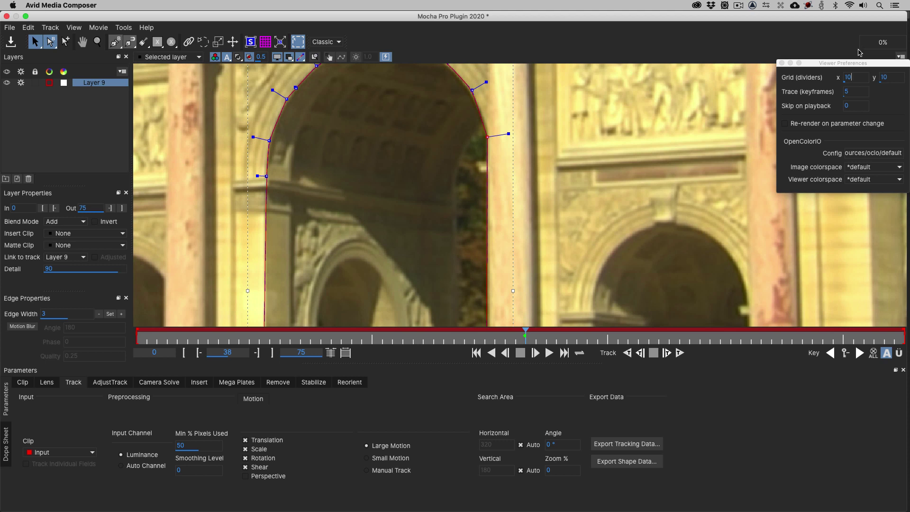
- Close Viewer Preferences, then close Mocha Pro and save the project changes
click(790, 41)
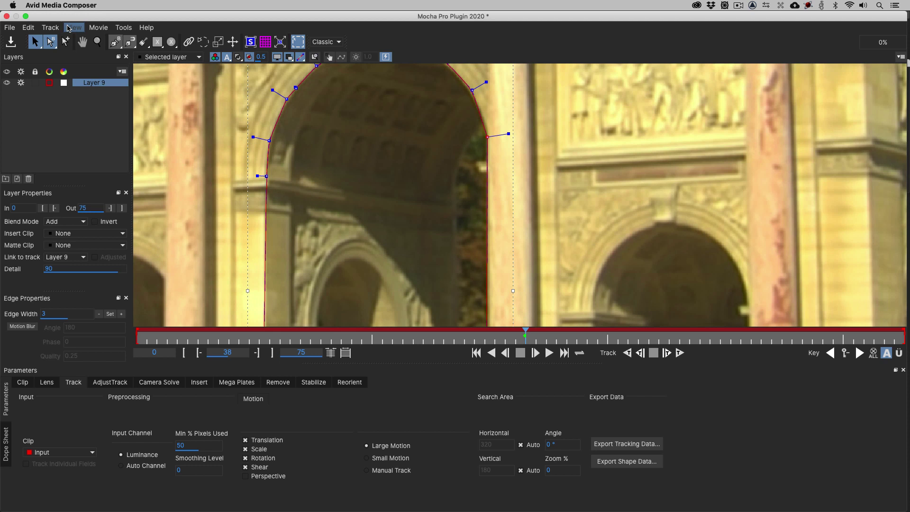
click(73, 27)
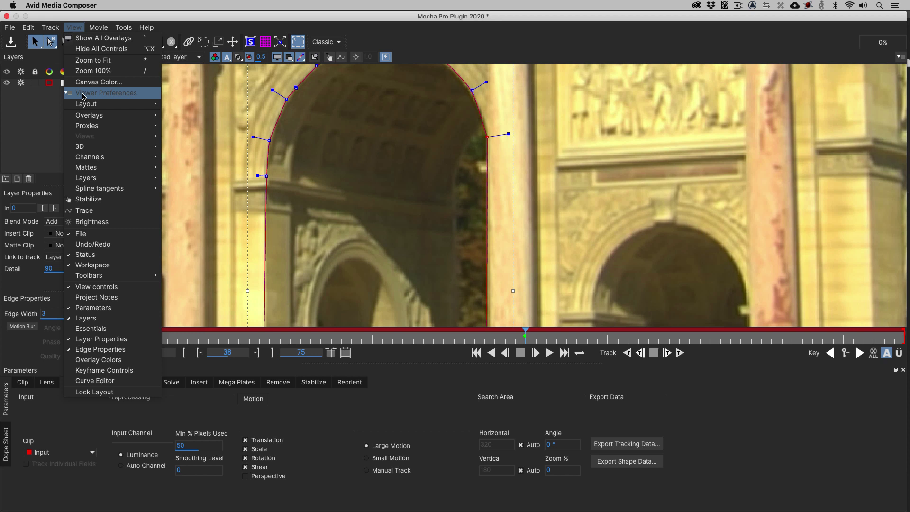
key(Escape)
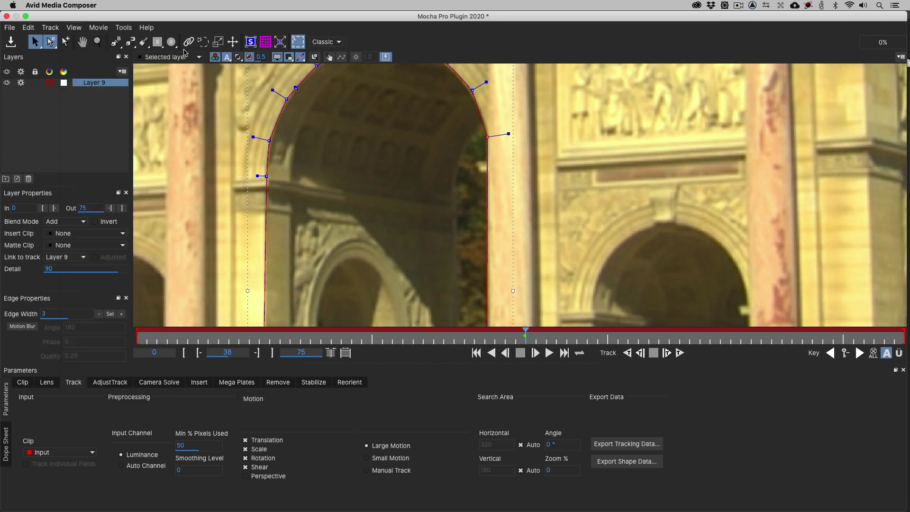
click(6, 18)
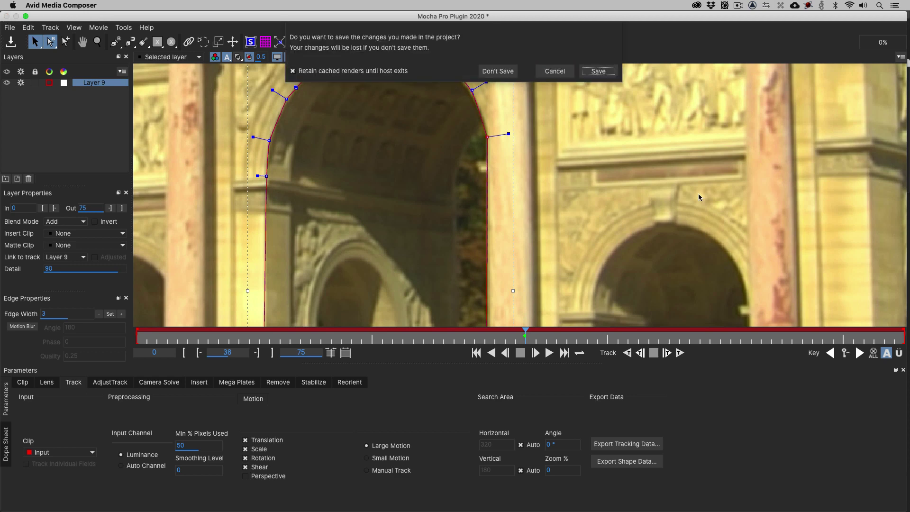
click(596, 73)
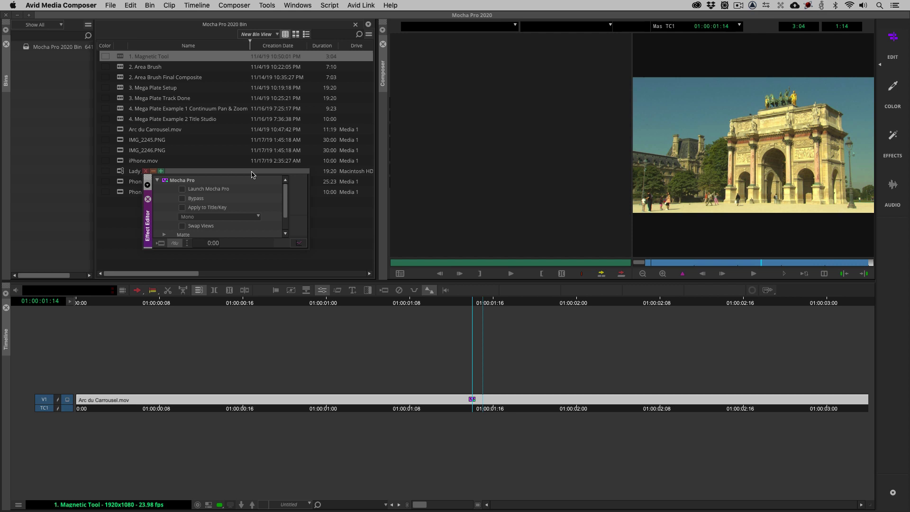
- Close the Effect Editor and load the 2. Area Brush sequence
drag(251, 173, 219, 205)
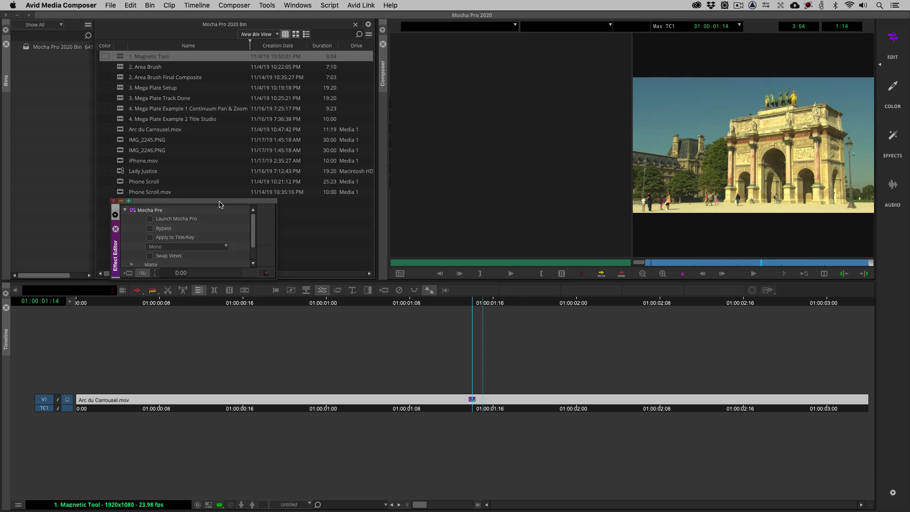
click(114, 200)
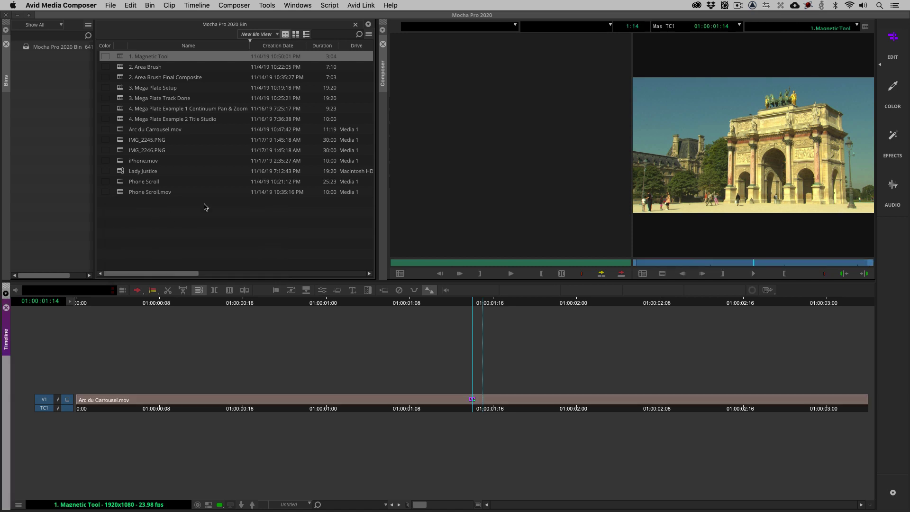
double_click(117, 65)
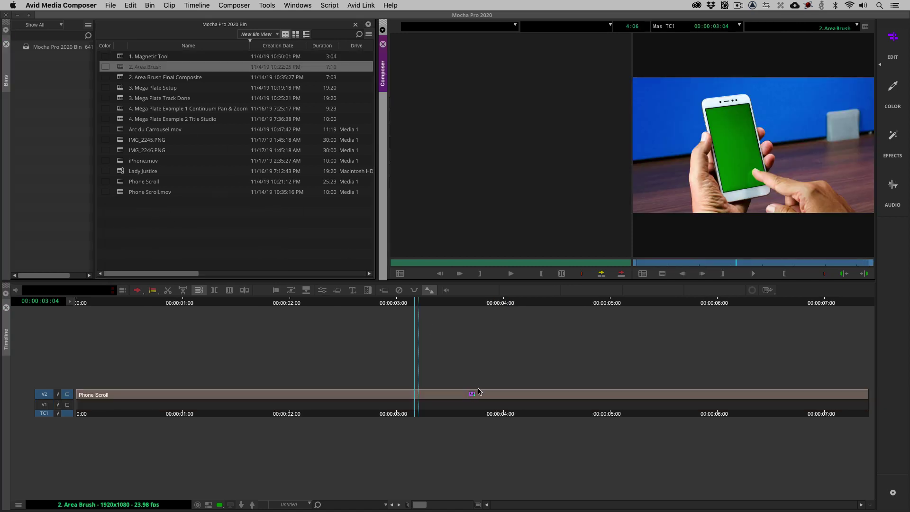
- Open effect editing on the Phone Scroll clip and launch Mocha Pro
drag(478, 392, 435, 397)
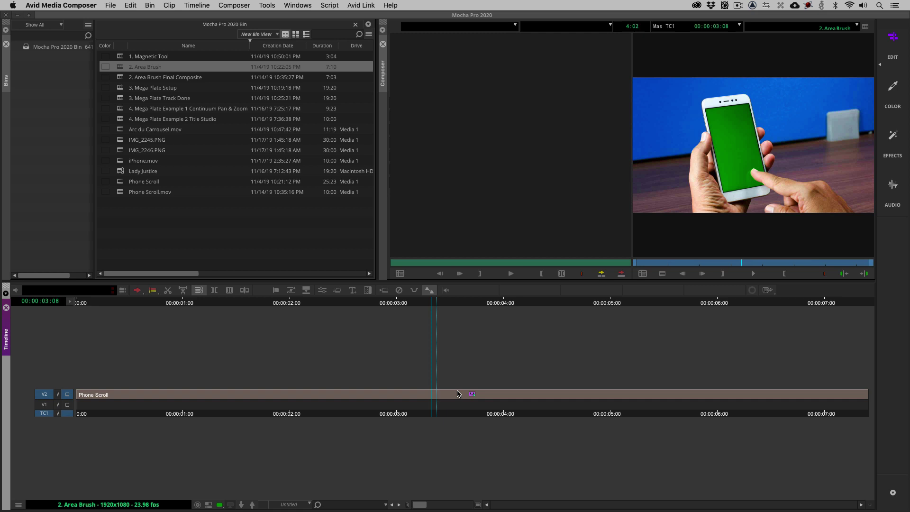
click(456, 394)
key(super+8)
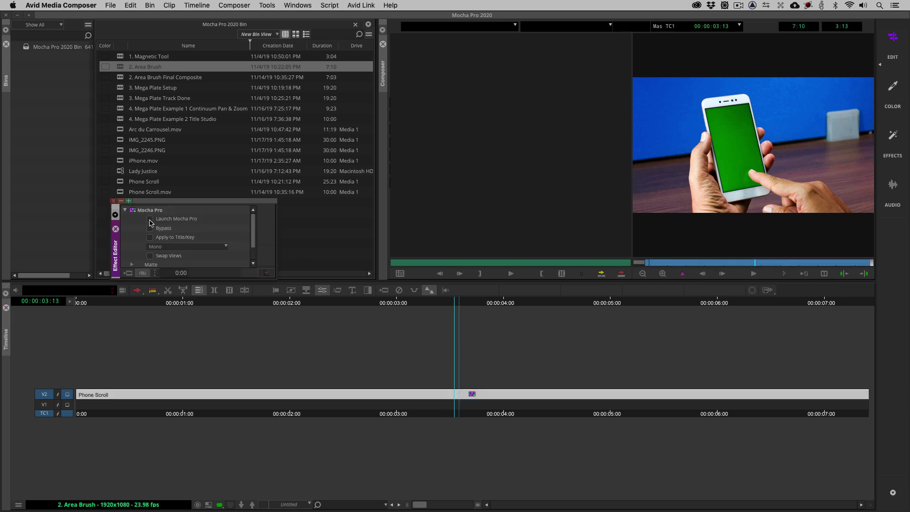
click(150, 221)
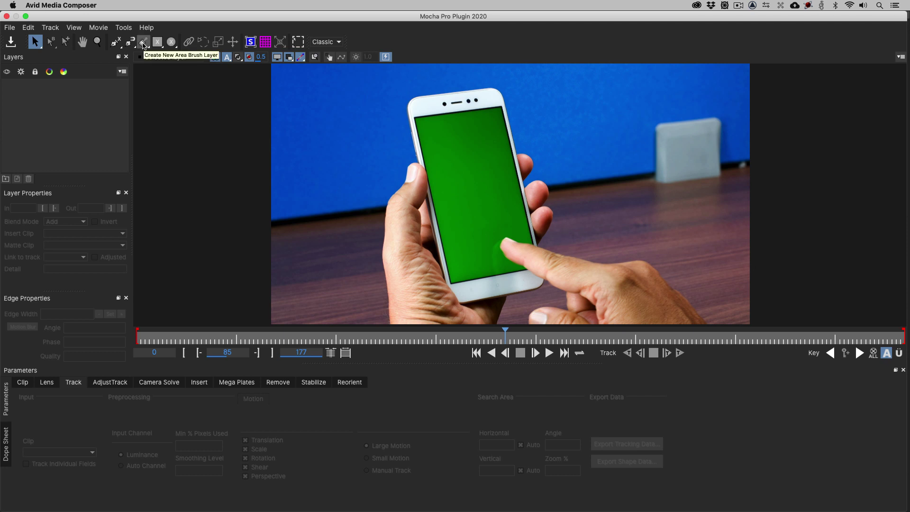
- Paint an area-brush mask along the phone's left, top and right edges
click(143, 42)
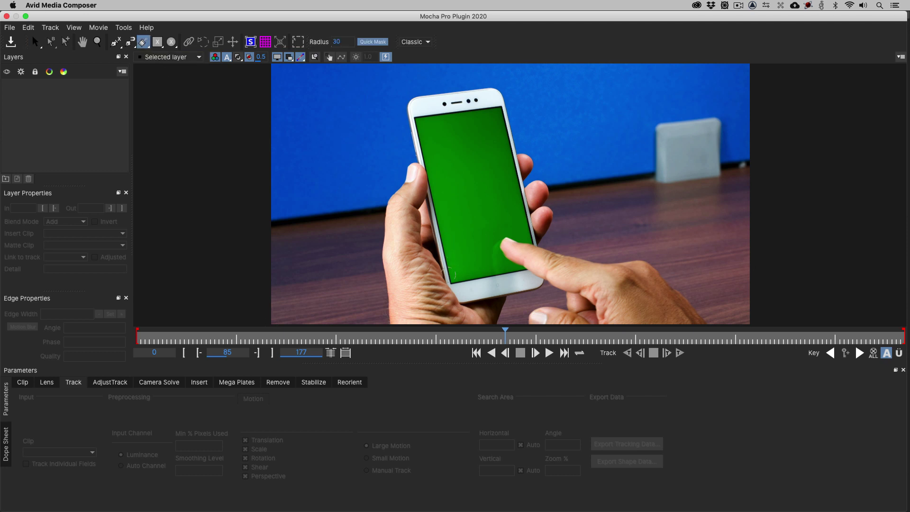
mouse_move(449, 276)
mouse_down()
mouse_move(420, 185)
mouse_move(420, 104)
mouse_move(490, 107)
mouse_move(506, 126)
mouse_move(530, 228)
mouse_up()
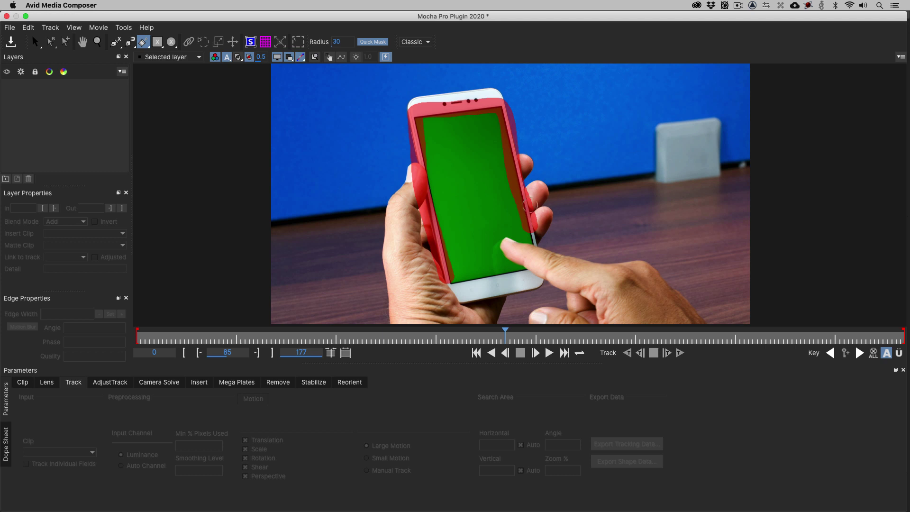
mouse_move(525, 202)
mouse_down()
mouse_move(519, 135)
mouse_move(540, 176)
mouse_move(543, 160)
mouse_move(562, 156)
mouse_move(580, 174)
mouse_move(579, 135)
mouse_move(599, 173)
mouse_move(592, 143)
mouse_move(620, 154)
mouse_up()
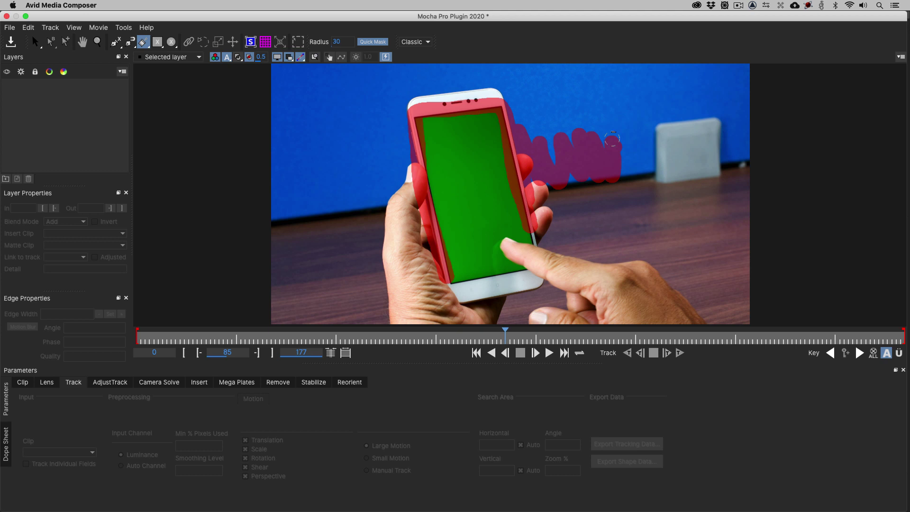
- Erase the stray paint right of the phone and set the brush radius to 38
mouse_move(617, 121)
mouse_down()
mouse_move(622, 220)
mouse_move(607, 128)
mouse_move(594, 202)
mouse_move(584, 149)
mouse_move(593, 144)
mouse_move(607, 192)
mouse_move(573, 124)
mouse_move(592, 199)
mouse_move(569, 150)
mouse_move(568, 189)
mouse_move(560, 137)
mouse_move(581, 182)
mouse_move(546, 158)
mouse_move(550, 145)
mouse_move(552, 197)
mouse_move(519, 110)
mouse_move(544, 219)
mouse_move(533, 167)
mouse_up()
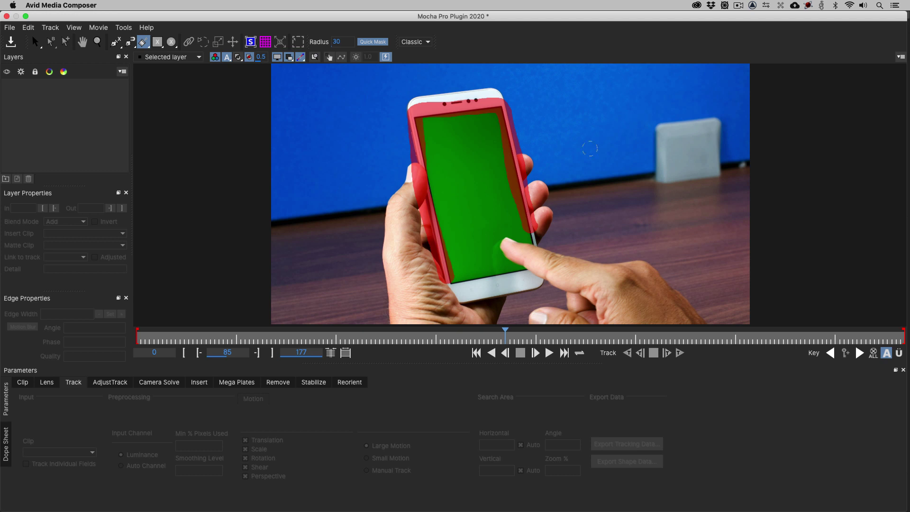
key(bracketleft)
key(bracketleft)
key(bracketleft)
key(bracketleft)
key(bracketright)
key(bracketright)
key(bracketright)
key(bracketright)
key(bracketright)
key(bracketright)
key(bracketright)
key(bracketright)
key(bracketright)
key(bracketright)
key(bracketright)
key(bracketright)
key(bracketright)
key(bracketright)
key(bracketright)
key(bracketright)
key(bracketright)
key(bracketright)
key(bracketright)
key(bracketright)
key(bracketleft)
- Convert the painted Quick Mask into spline Layer 1, then pan and zoom in on the phone
click(37, 41)
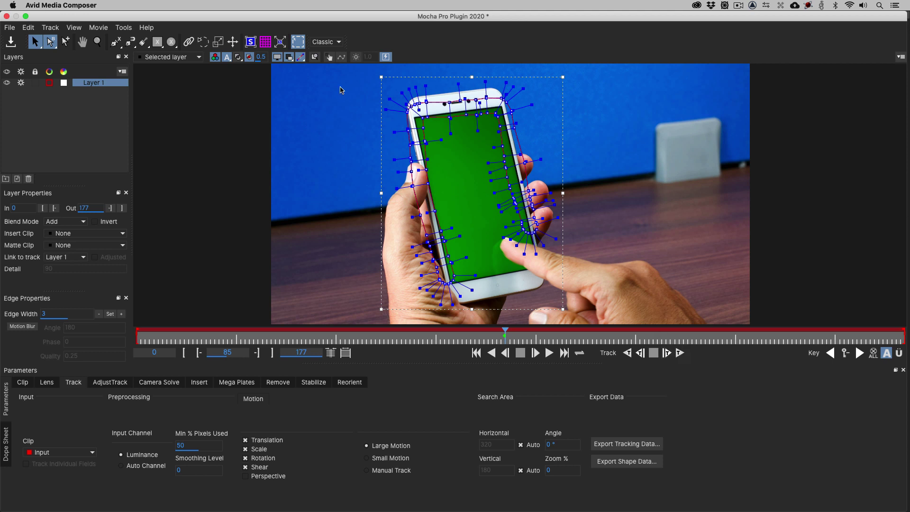
drag(345, 99, 450, 188)
key(x)
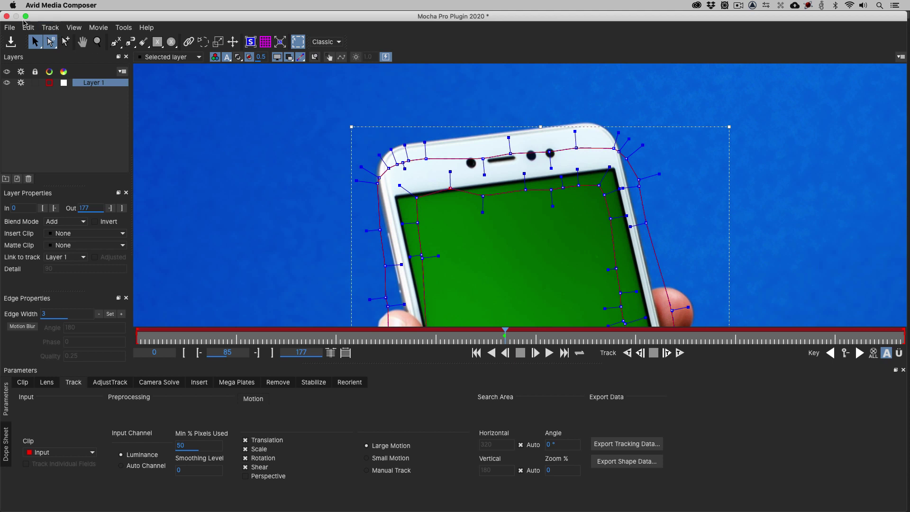
- Discard the phone mask, load 2. Area Brush Final Composite and launch its finished Mocha Pro project
click(6, 17)
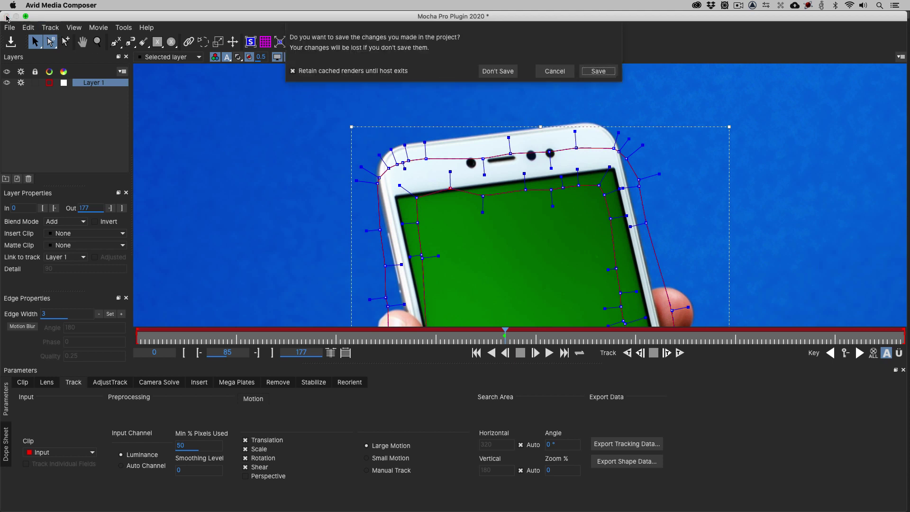
click(499, 72)
click(123, 77)
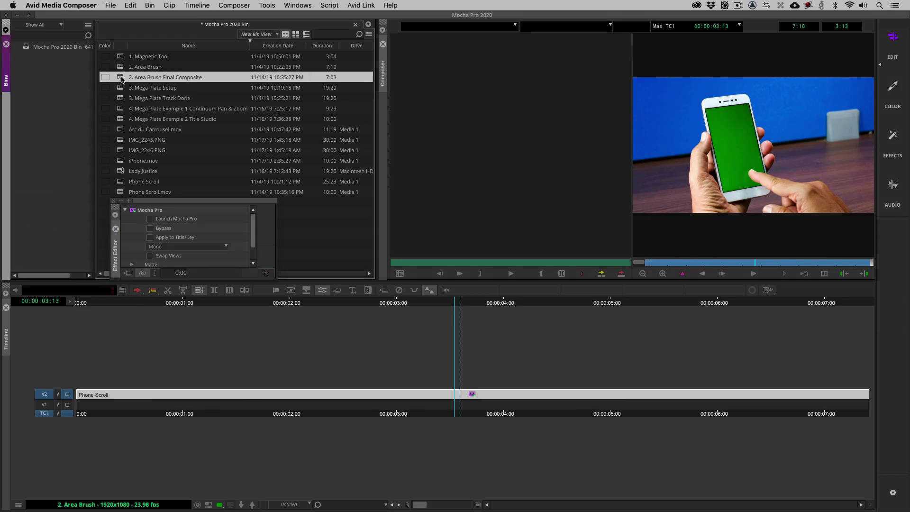
click(442, 319)
click(442, 395)
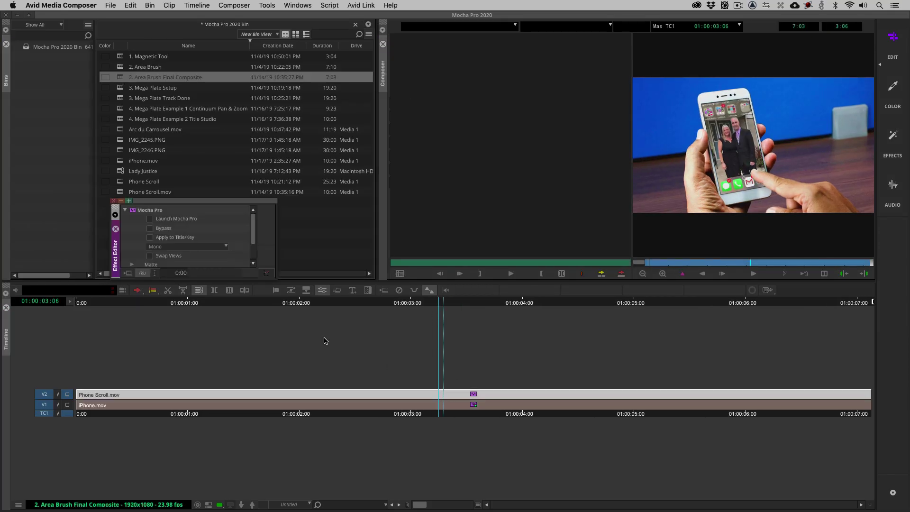
click(156, 220)
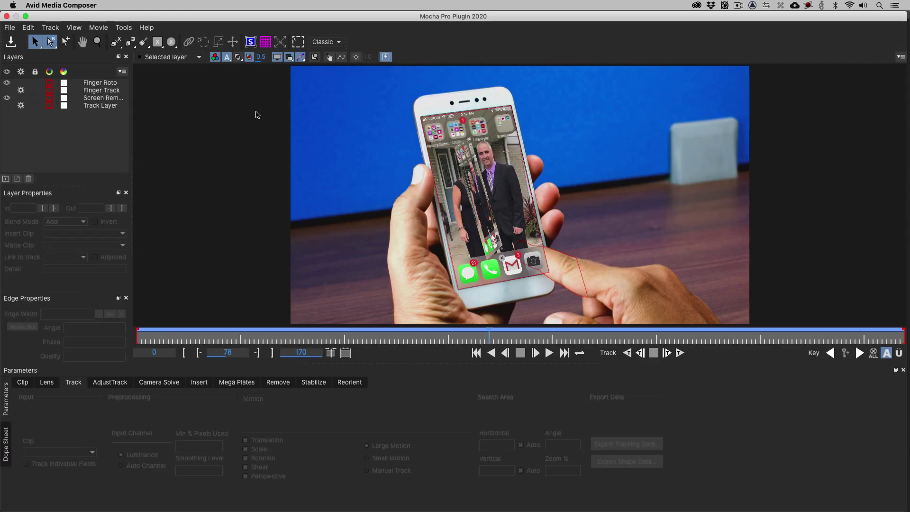
click(97, 98)
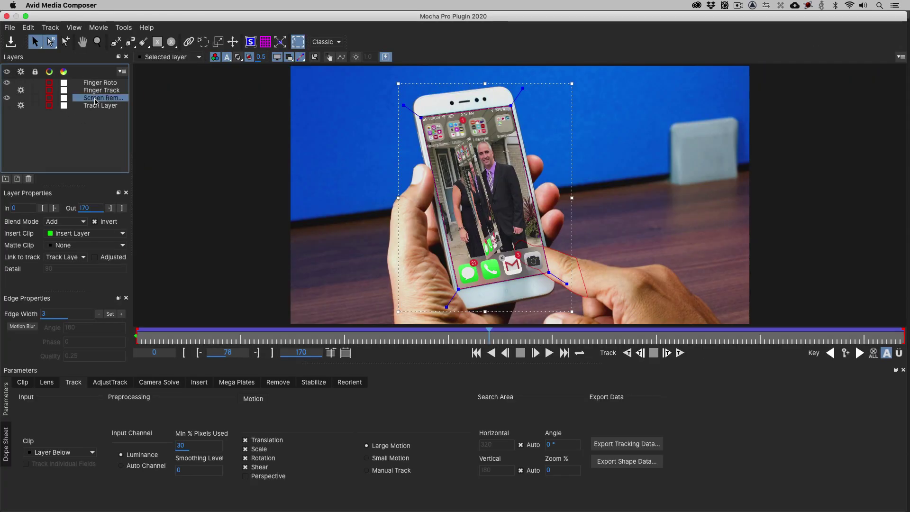
click(62, 233)
click(64, 244)
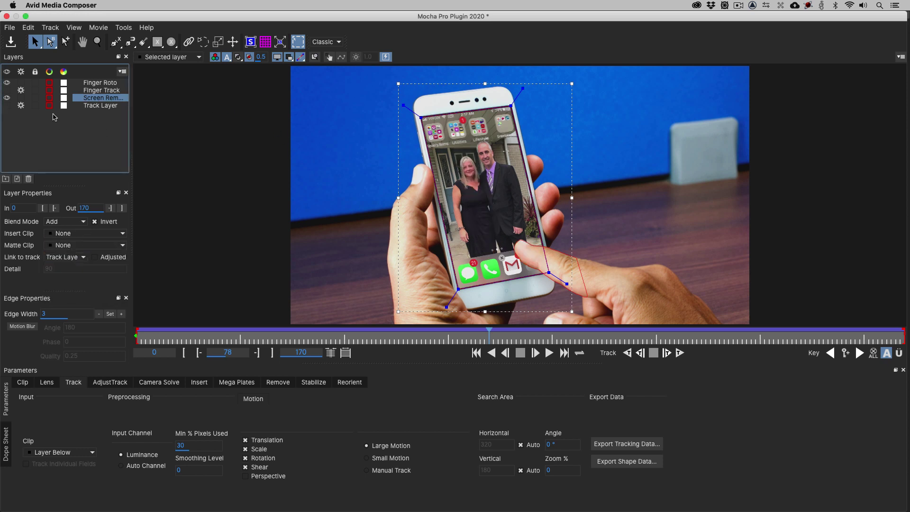
click(95, 106)
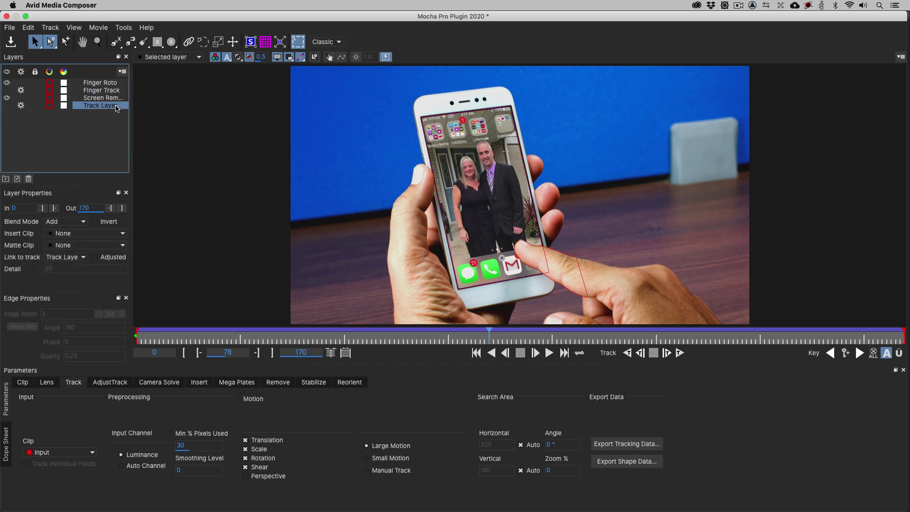
click(7, 106)
click(7, 83)
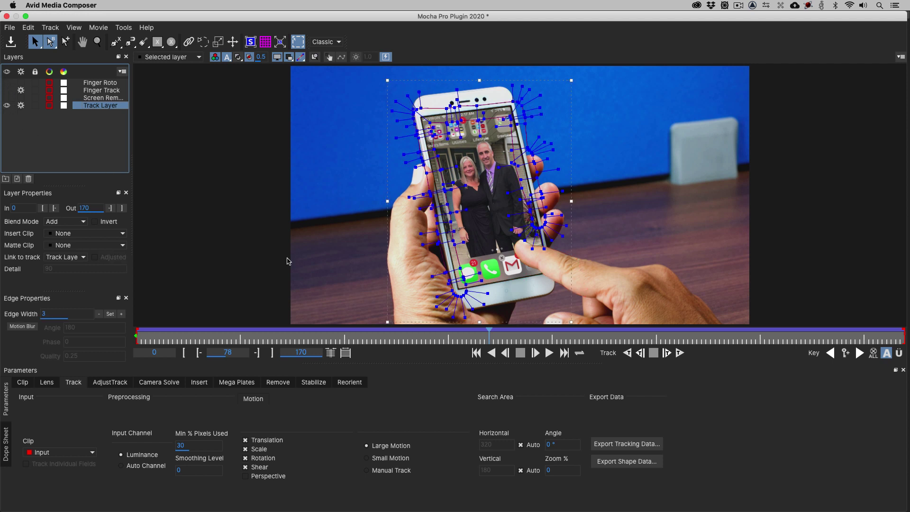
click(397, 338)
drag(385, 337, 679, 331)
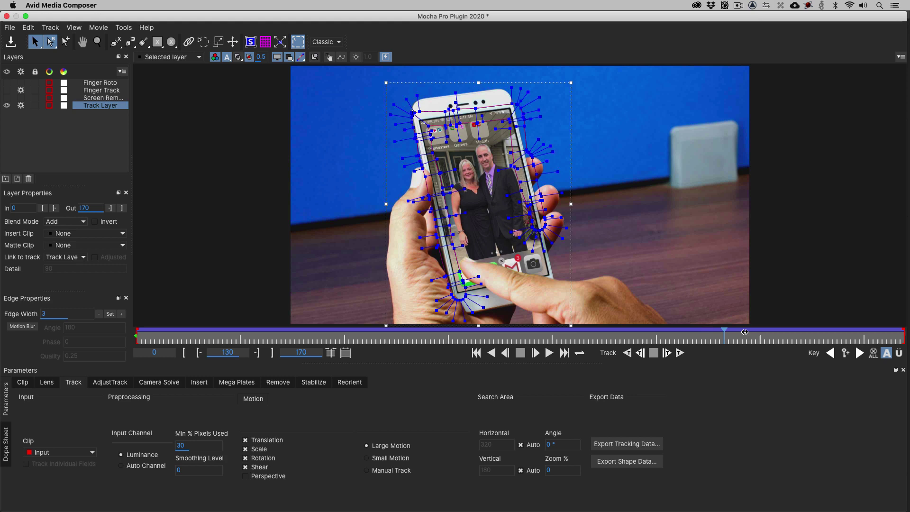
drag(507, 339, 399, 335)
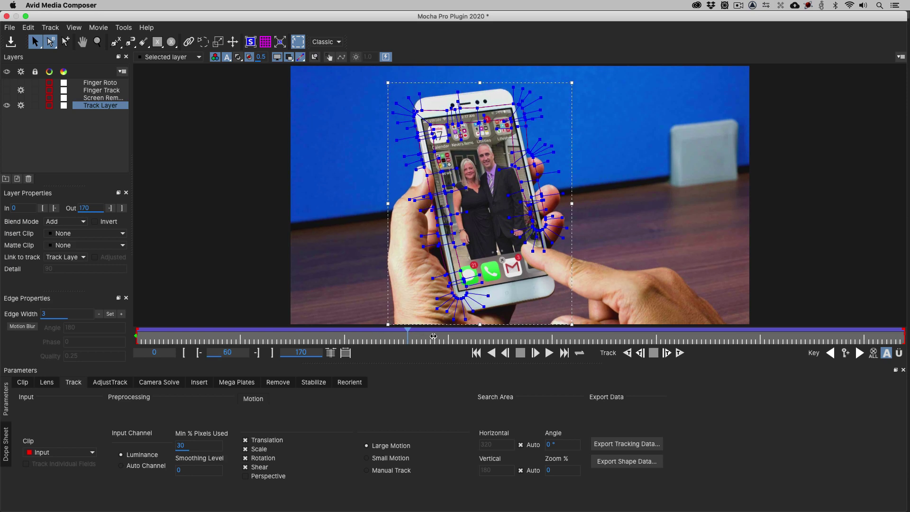
click(550, 352)
click(549, 353)
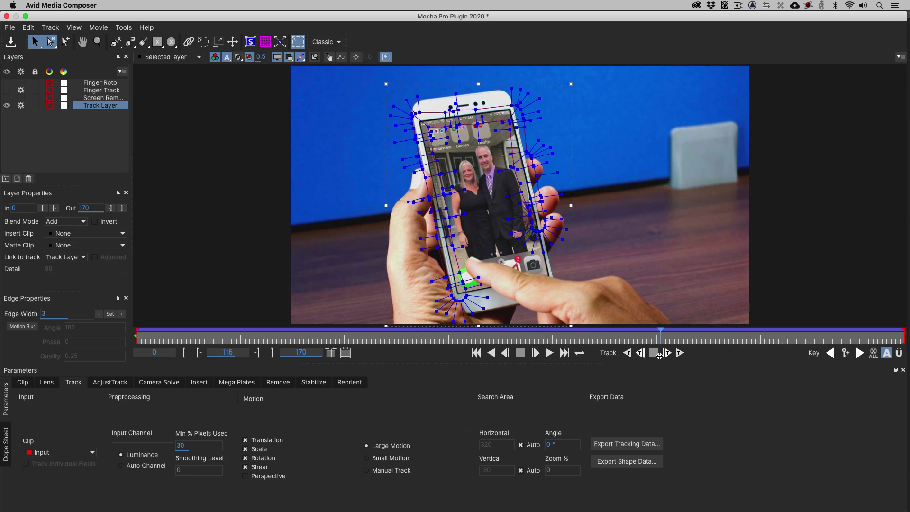
click(655, 354)
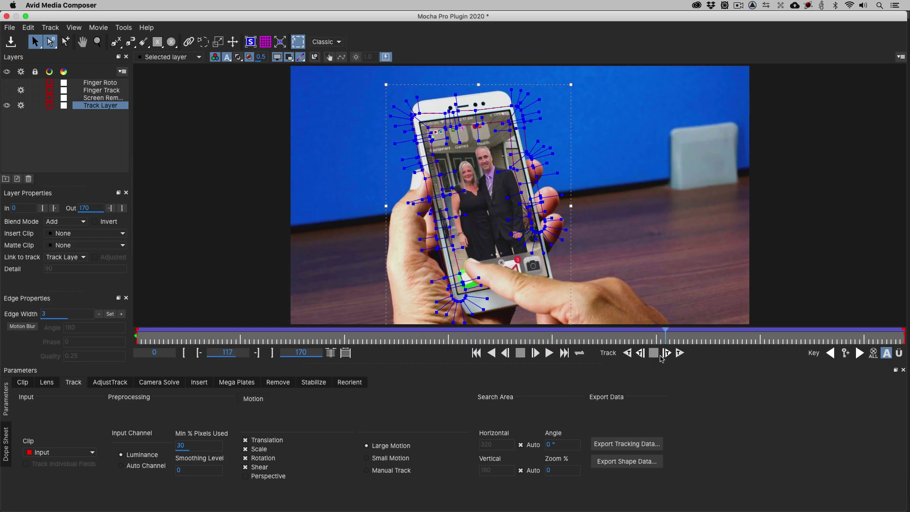
- Close Mocha Pro, saving its changes, to return to the phone composite timeline
click(6, 16)
click(496, 75)
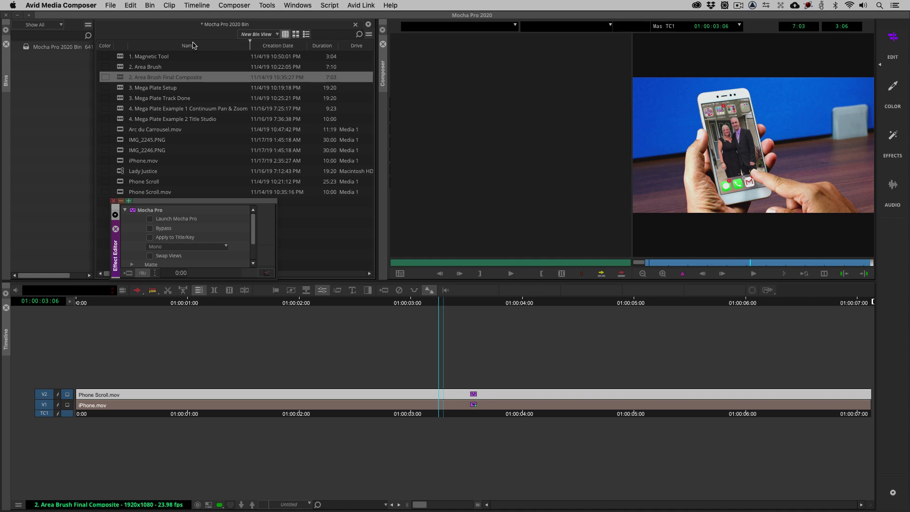
- Load 3. Mega Plate Setup, park at 01:00:10:04 and apply Mocha Pro to the Lady Justice clip
click(113, 201)
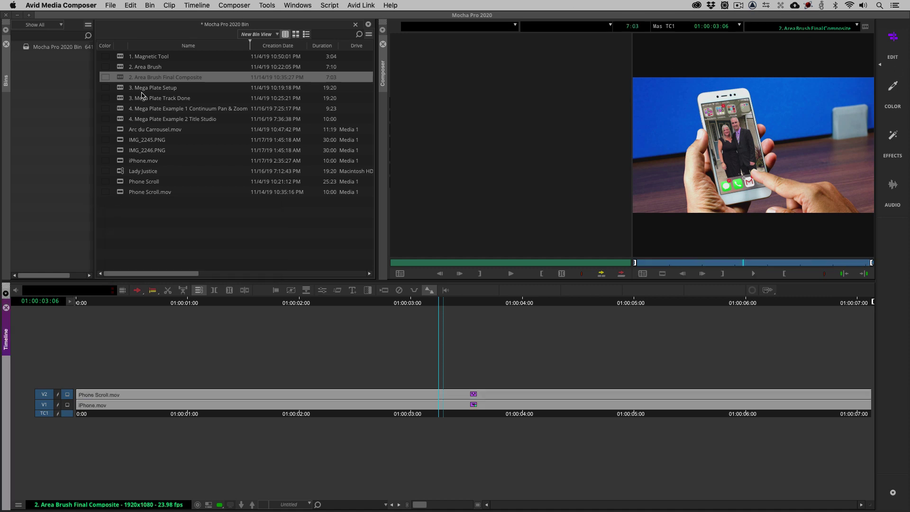
double_click(124, 89)
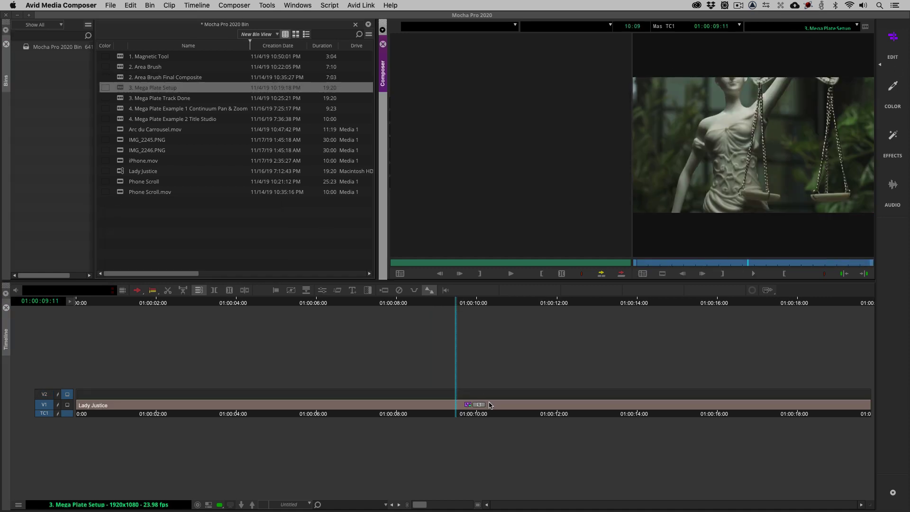
click(475, 407)
click(484, 406)
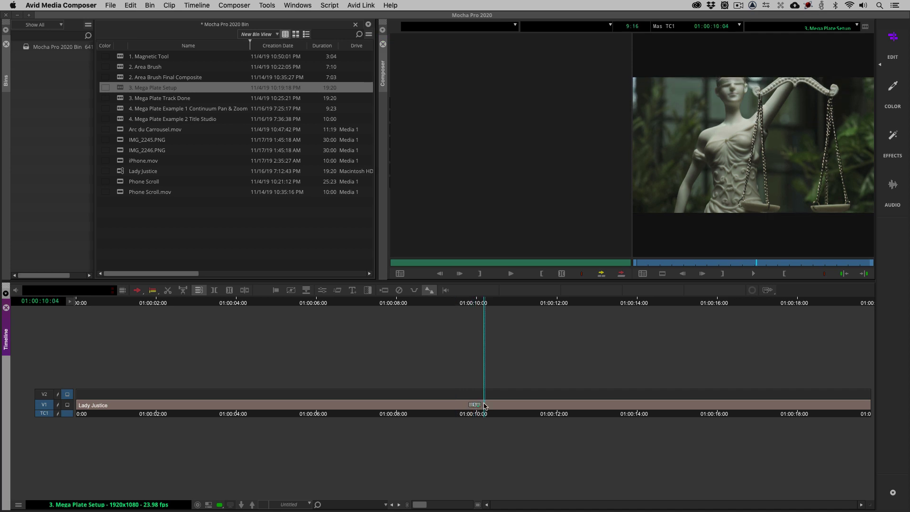
key(super+8)
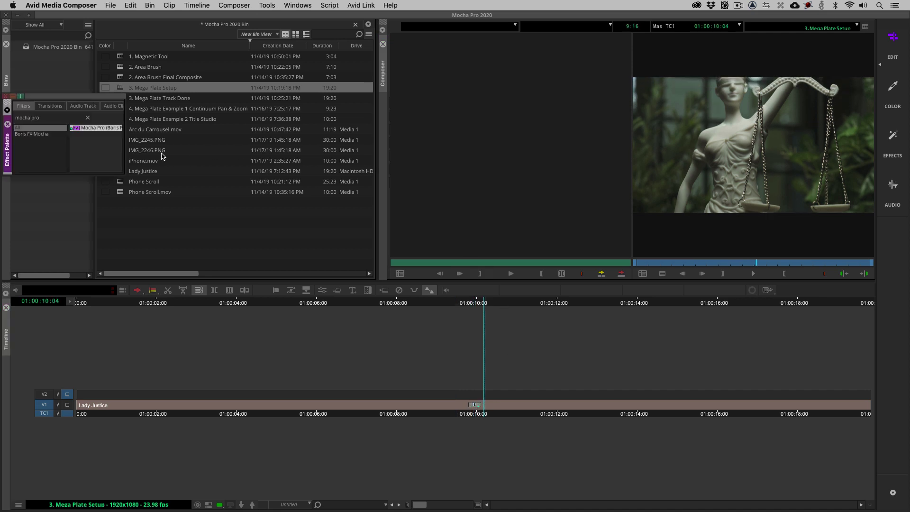
drag(358, 254, 476, 403)
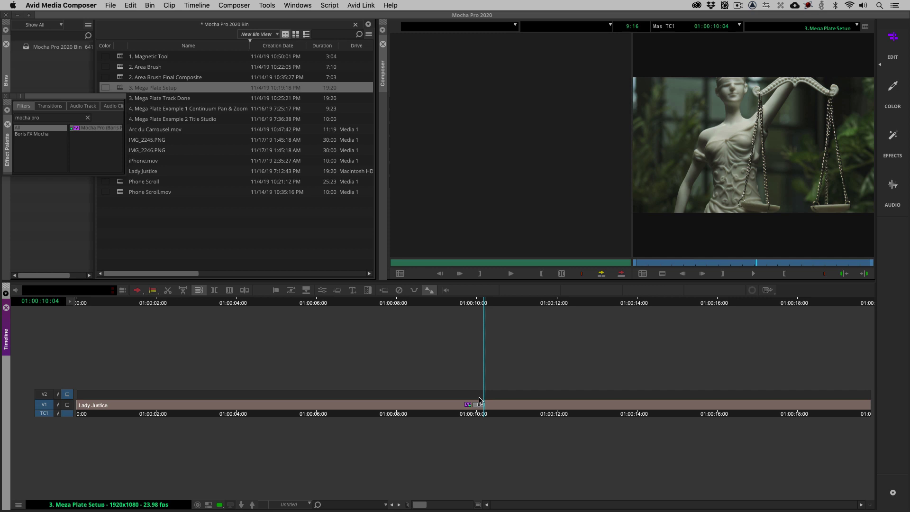
- Set the project format to UHD 23.976P (3840x2160) and open the clip's Mocha Pro controls
key(super+9)
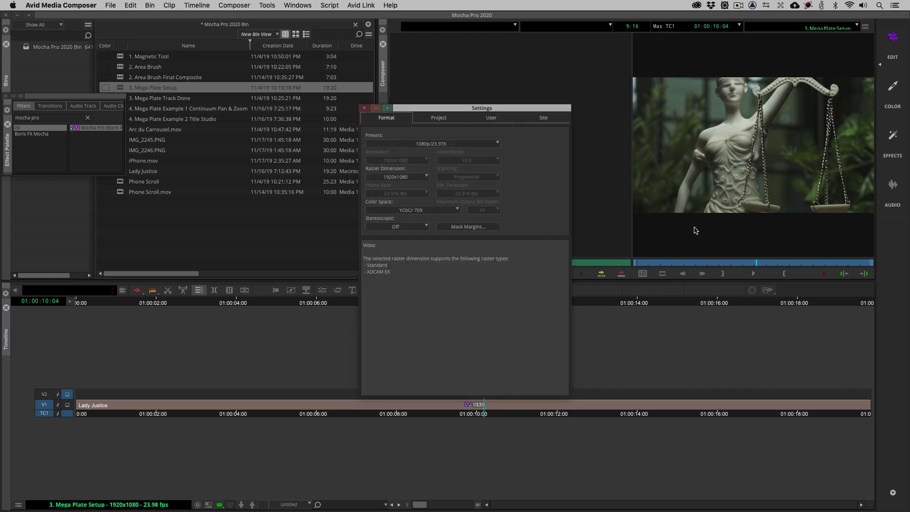
click(422, 144)
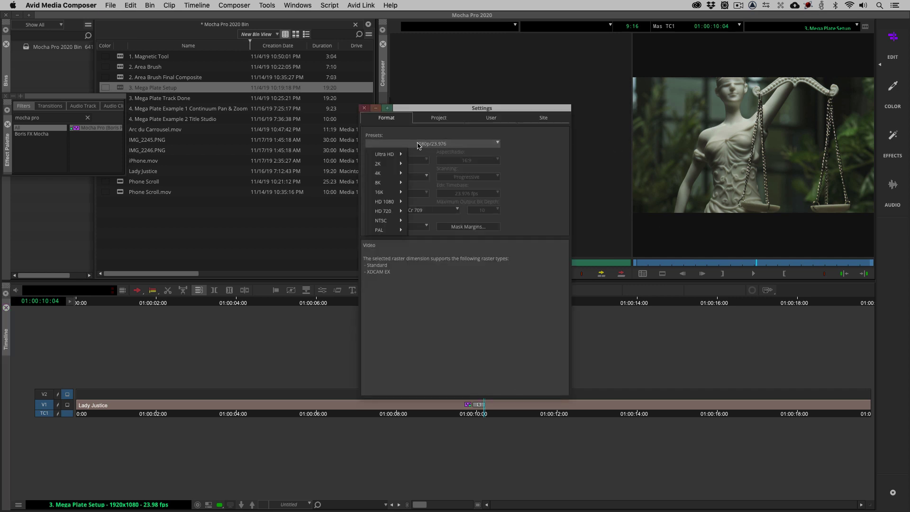
mouse_move(388, 157)
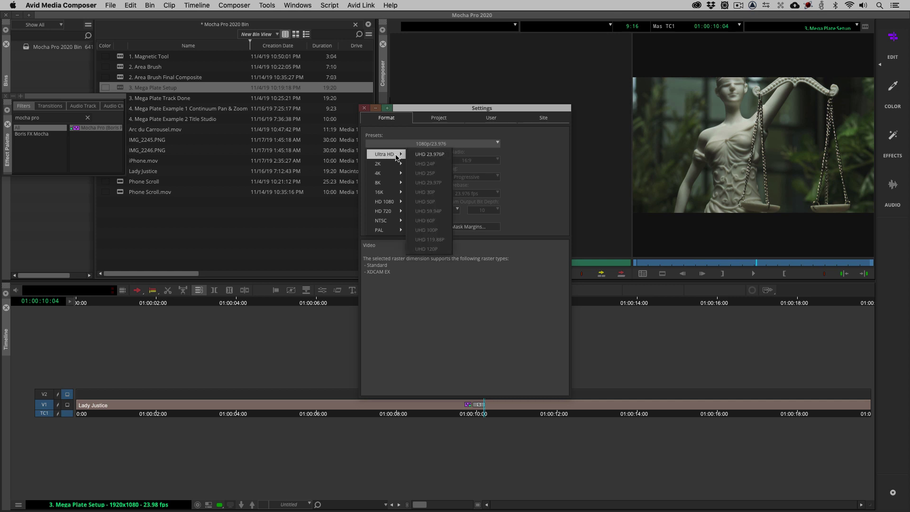
click(435, 155)
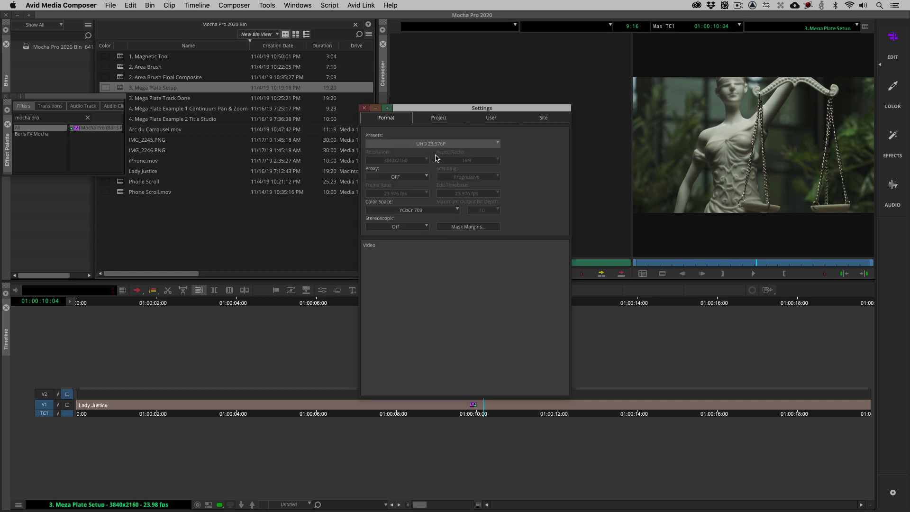
click(364, 108)
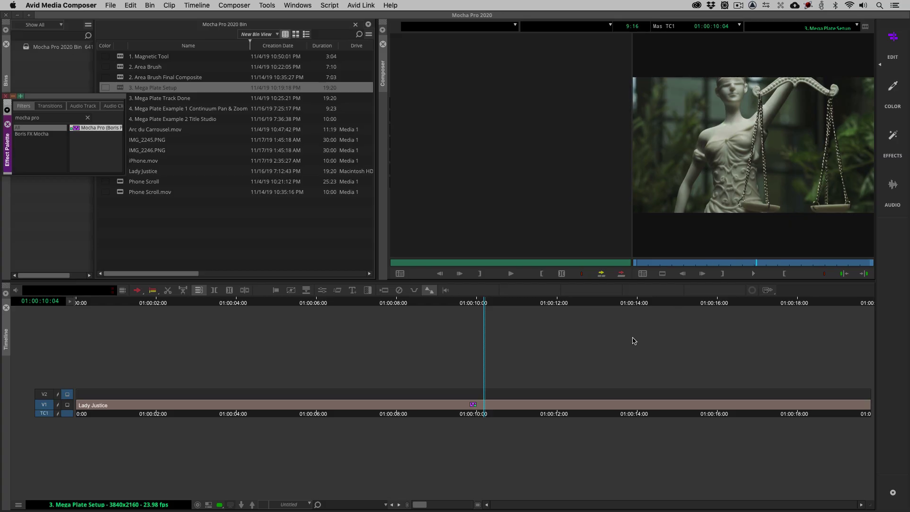
click(479, 408)
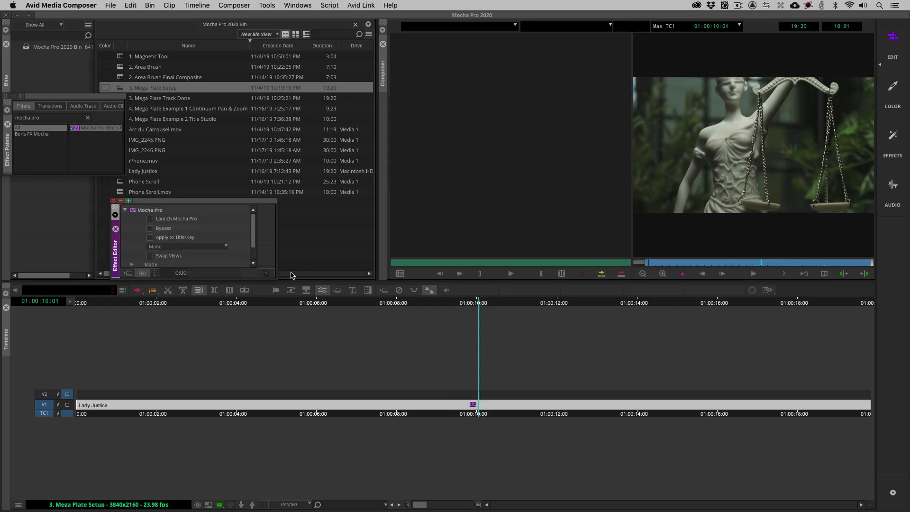
- Launch Mocha Pro on the Lady Justice clip, scrub back to frame 0 and frame the statue's base
click(175, 220)
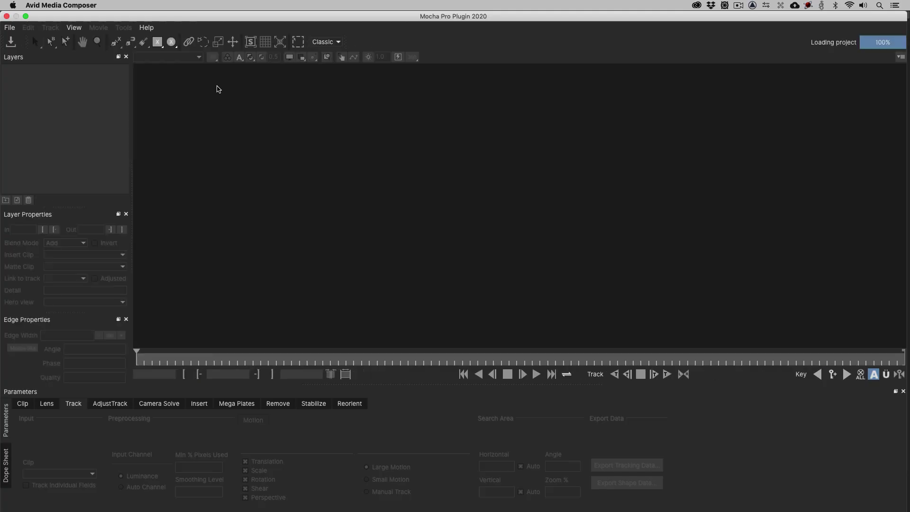
scroll(499, 155, down, 5)
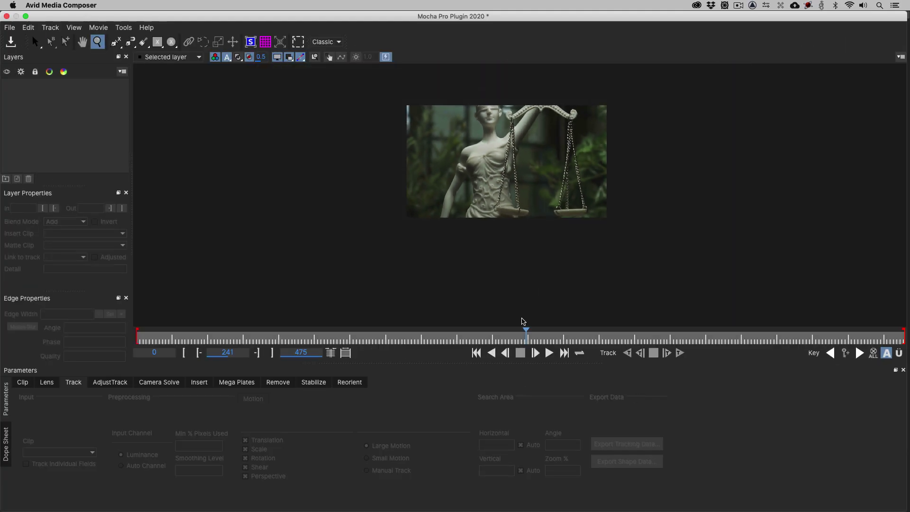
drag(521, 339, 747, 345)
drag(860, 332, 529, 380)
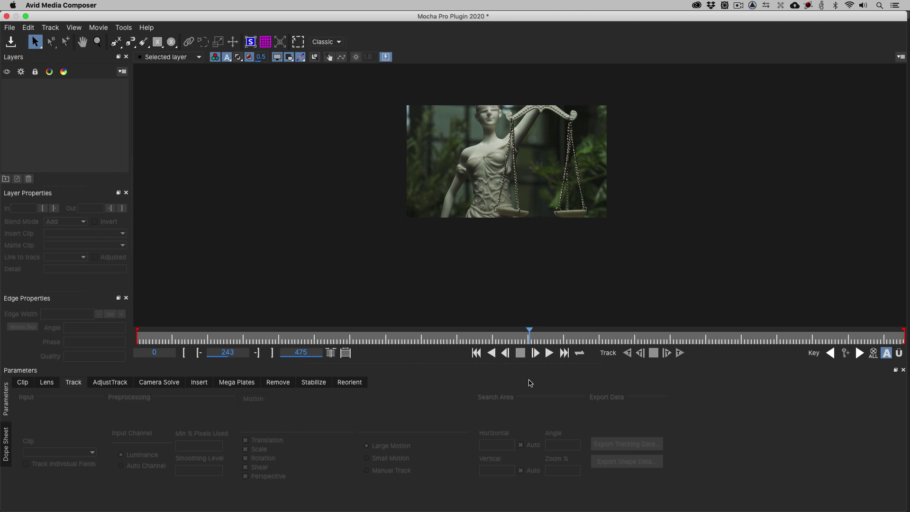
click(509, 338)
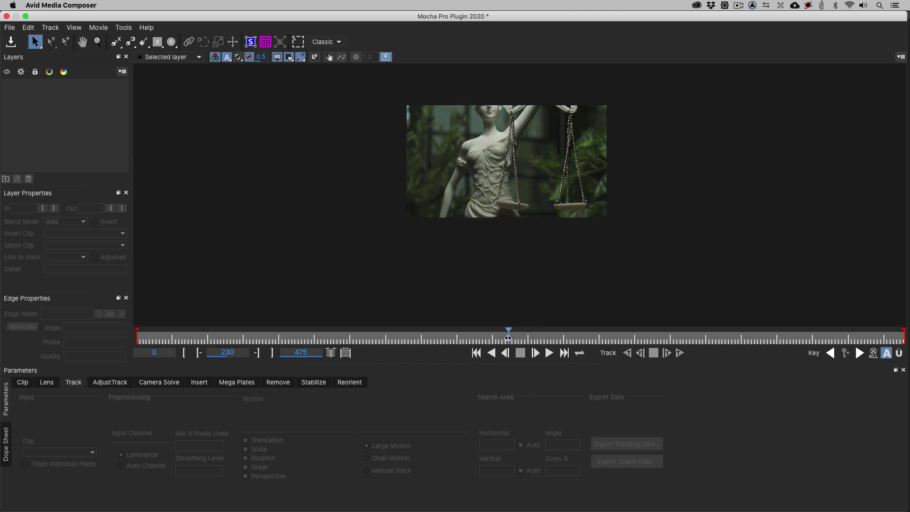
drag(507, 337, 114, 345)
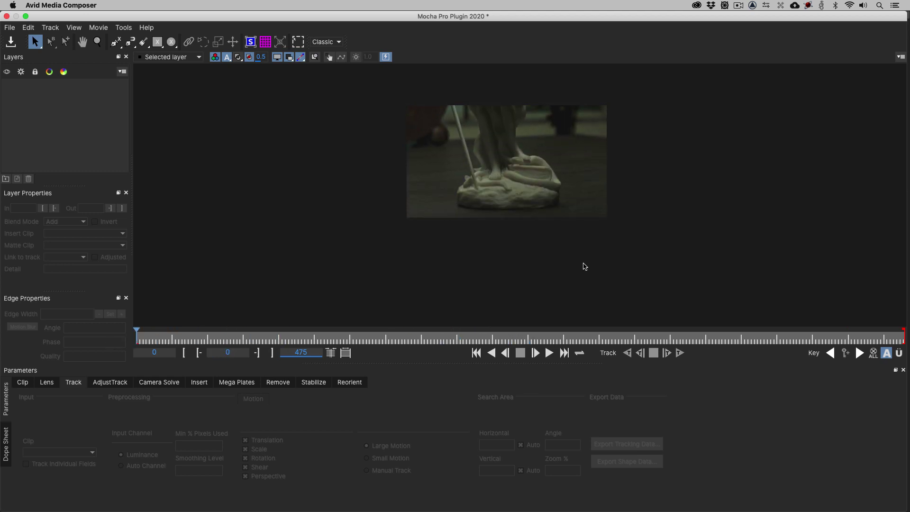
key(z)
drag(625, 206, 620, 235)
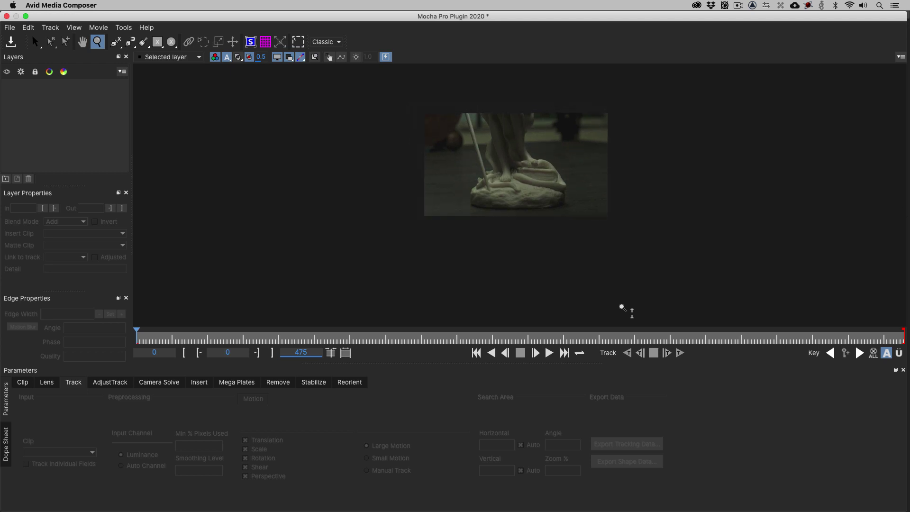
key(x)
drag(625, 175, 607, 246)
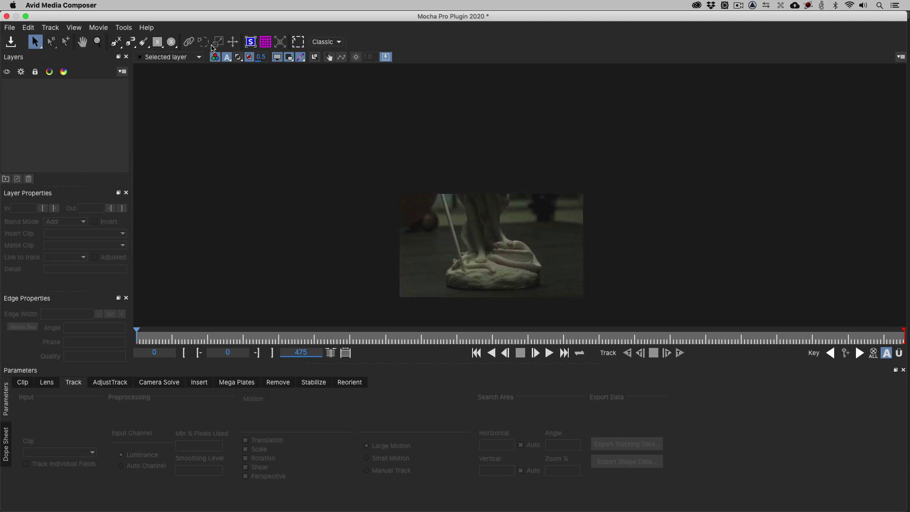
- Draw a tall X-spline rectangle over the statue to create Layer 1
click(158, 42)
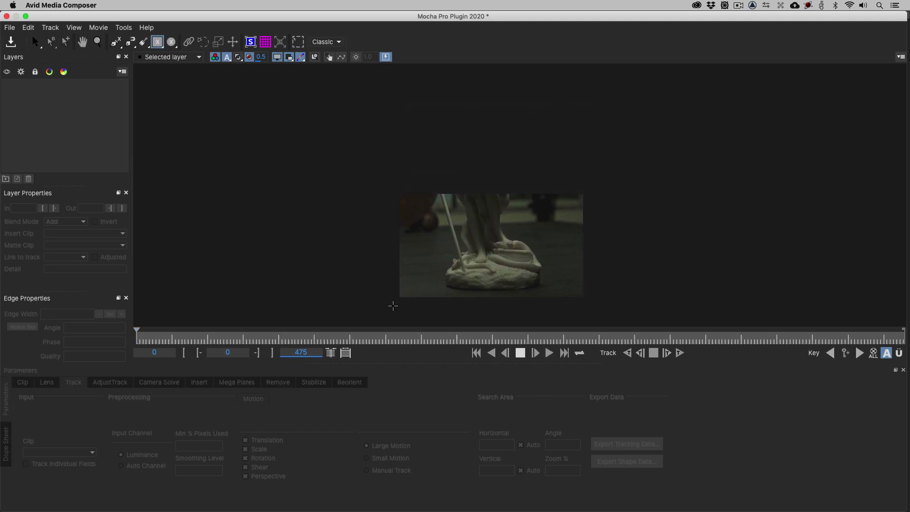
drag(388, 309, 595, 5)
key(x)
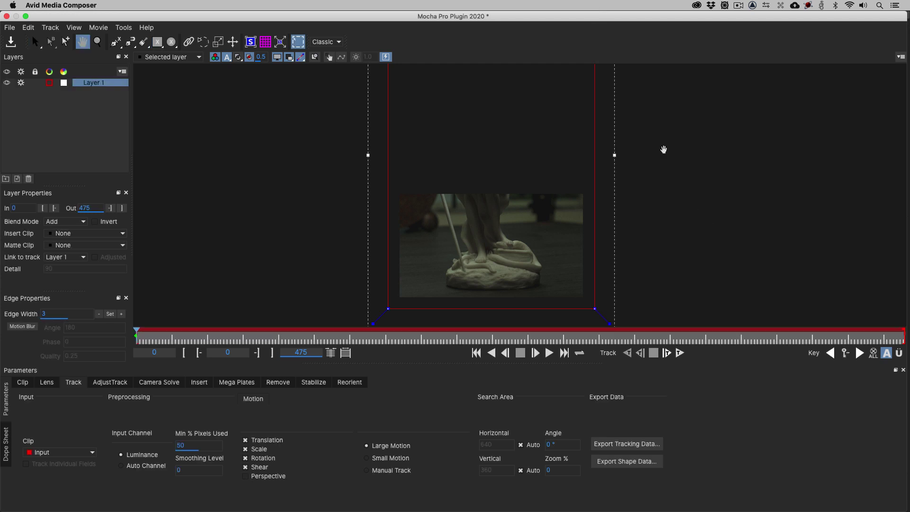
mouse_move(664, 150)
mouse_down()
mouse_move(670, 283)
mouse_move(667, 191)
mouse_move(656, 238)
mouse_move(662, 131)
mouse_move(662, 140)
mouse_up()
key(s)
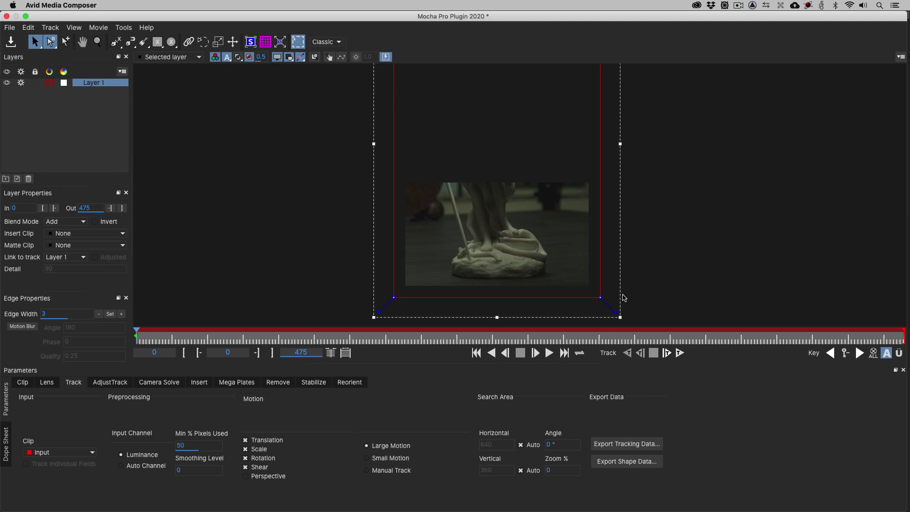
- Turn off shear and rotation tracking and set Min % Pixels Used to 25
click(255, 469)
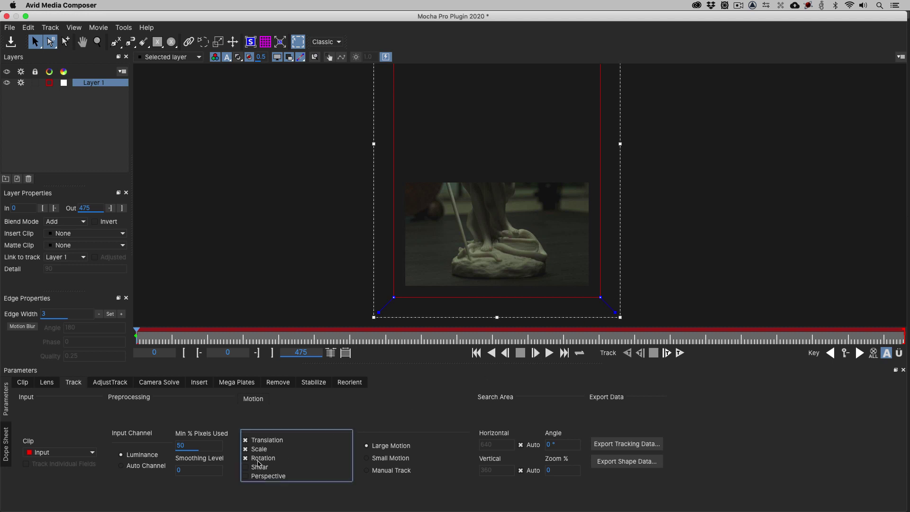
click(260, 459)
double_click(208, 445)
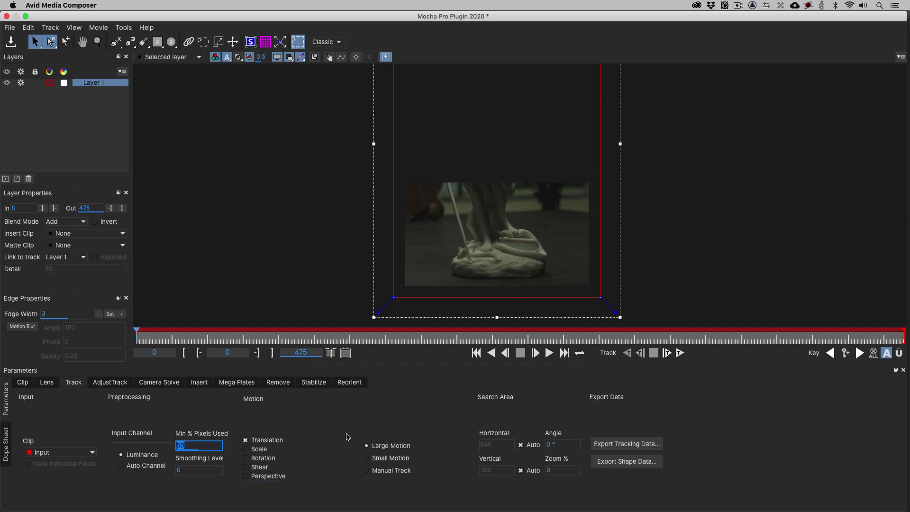
text(25)
- Track Layer 1 forward through frames 0–475, then scrub from frame 70 to review the shape
click(681, 353)
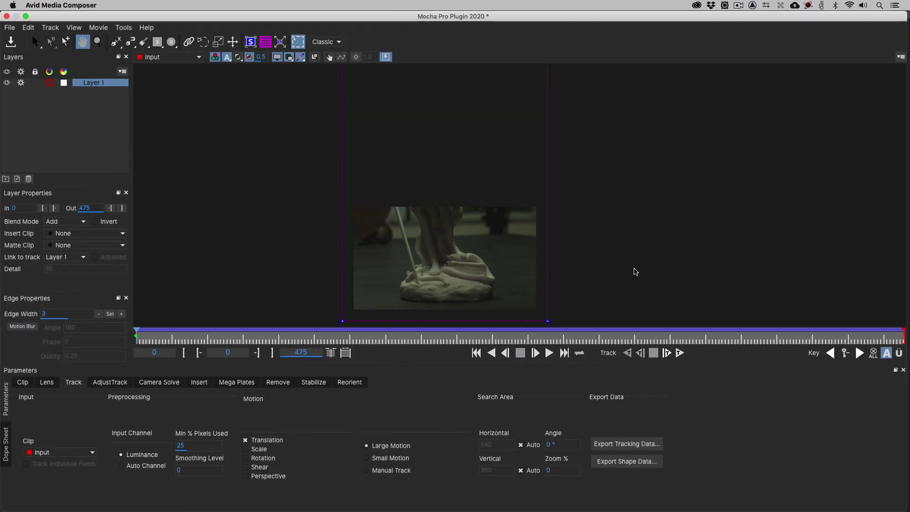
click(249, 336)
drag(249, 336, 415, 333)
drag(378, 367, 447, 384)
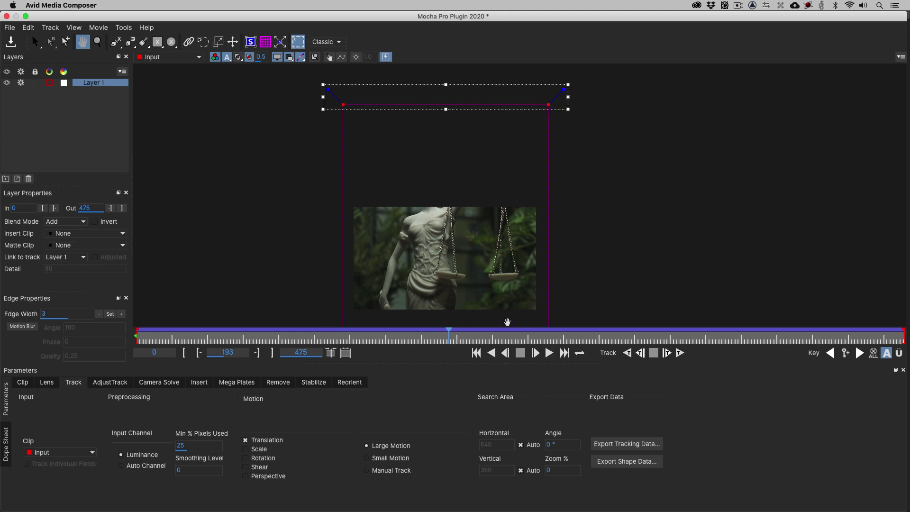
- Turn on Mega Plates Auto Step and render the current frame to stitch the tall statue plate
drag(445, 337, 458, 337)
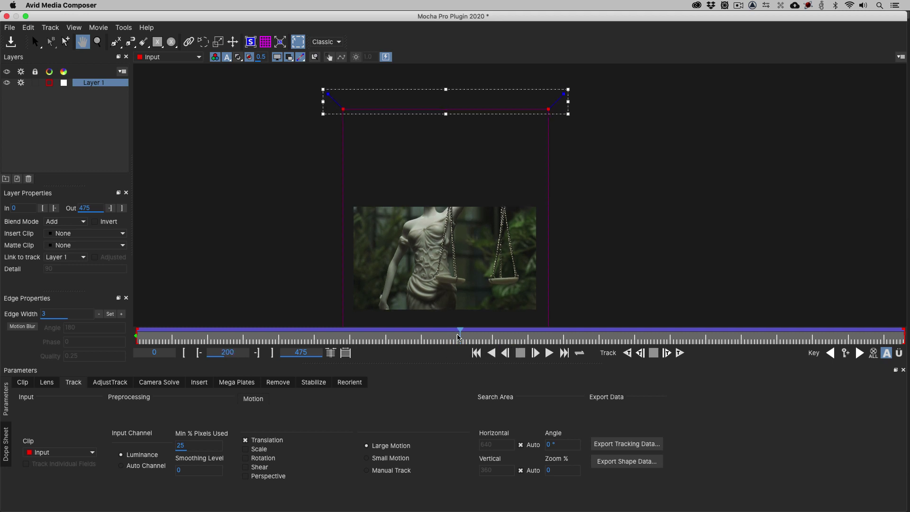
drag(595, 253, 596, 207)
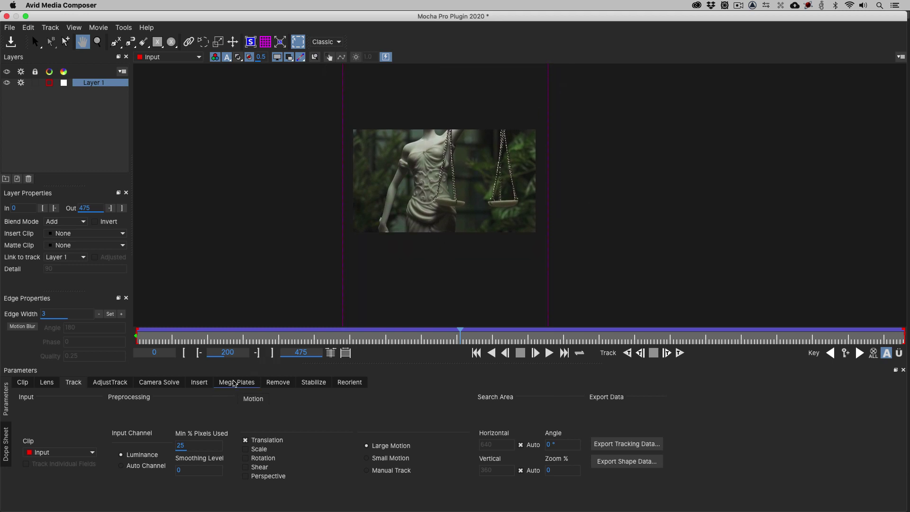
click(235, 383)
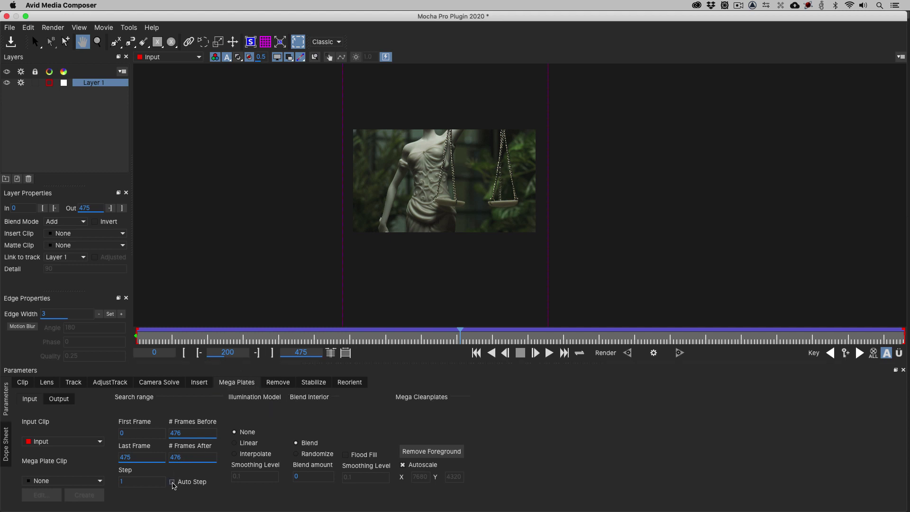
click(173, 482)
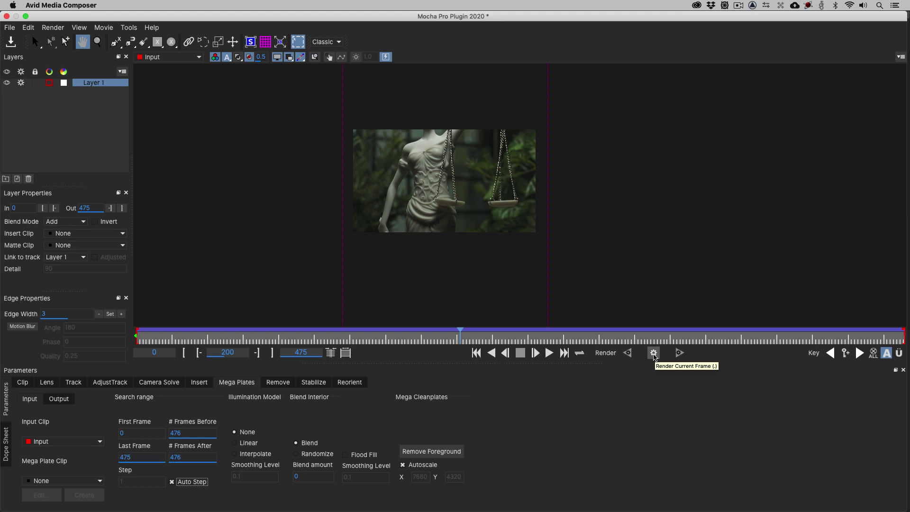
click(653, 353)
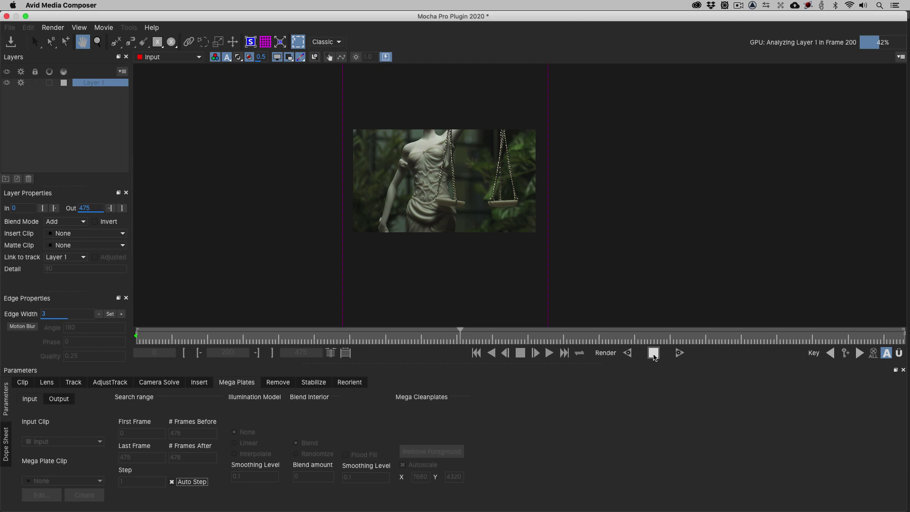
click(653, 354)
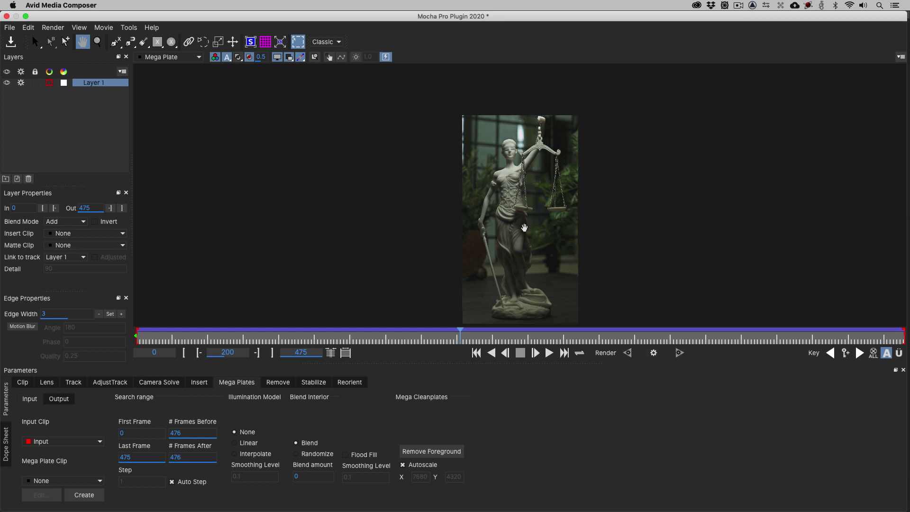
- Zoom in on the statue's torso and blindfolded head, then set the Mega Plate Blend amount to 50
key(z)
click(540, 203)
click(488, 217)
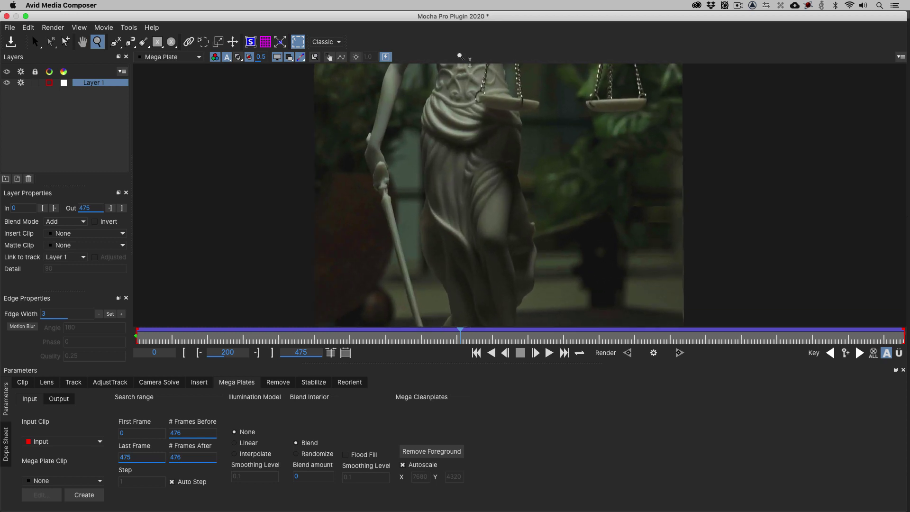
click(482, 199)
key(x)
drag(472, 89, 480, 251)
drag(483, 133, 488, 207)
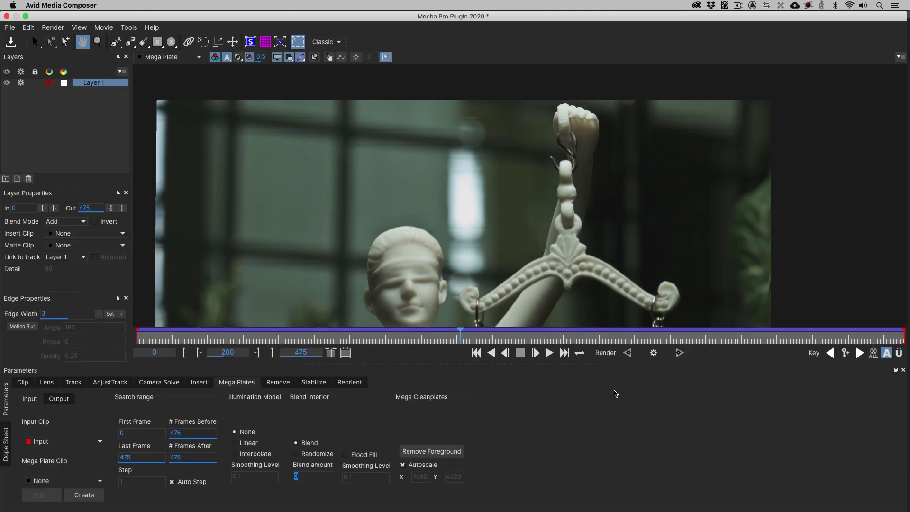
text(50)
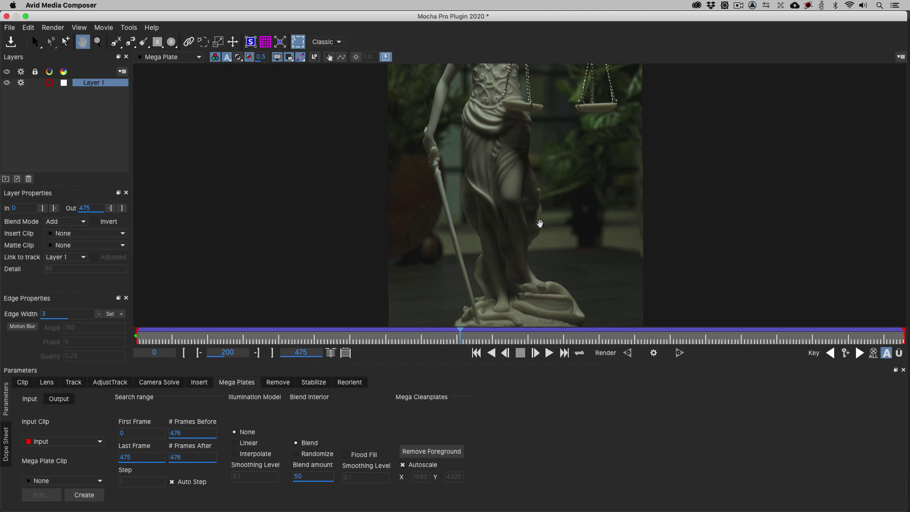
- Set the Export Rendered Clip frame range to 200–200
click(11, 29)
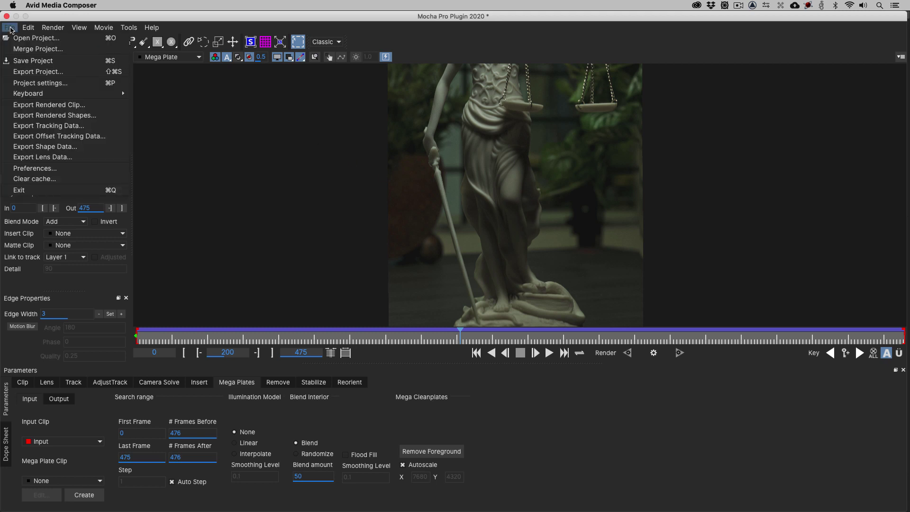
click(42, 107)
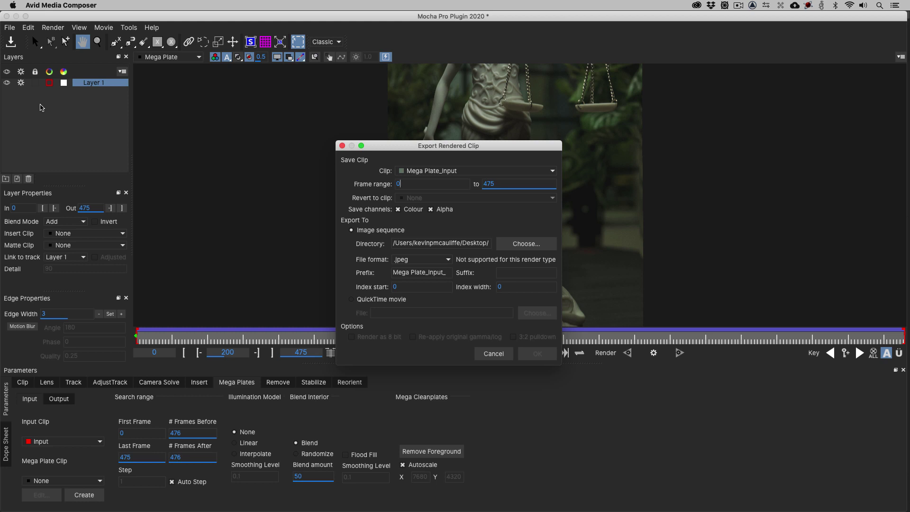
double_click(407, 184)
text(200)
key(Tab)
text(200)
key(Tab)
- Leave the export format at .jpeg, cancel the clip export, and close Mocha Pro
click(433, 260)
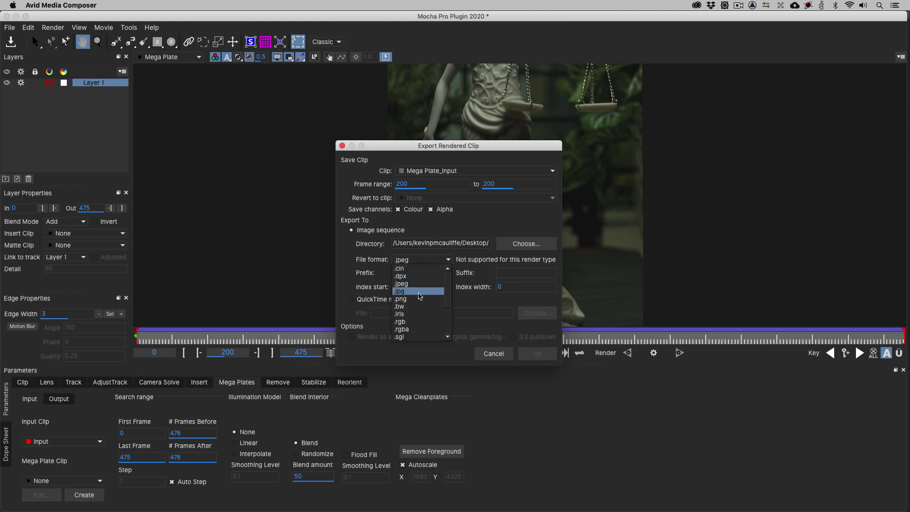
click(512, 289)
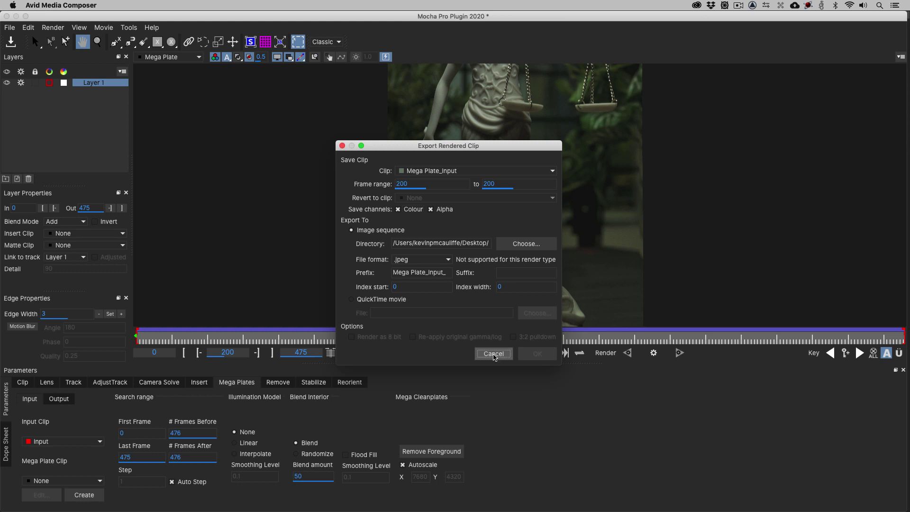
click(493, 354)
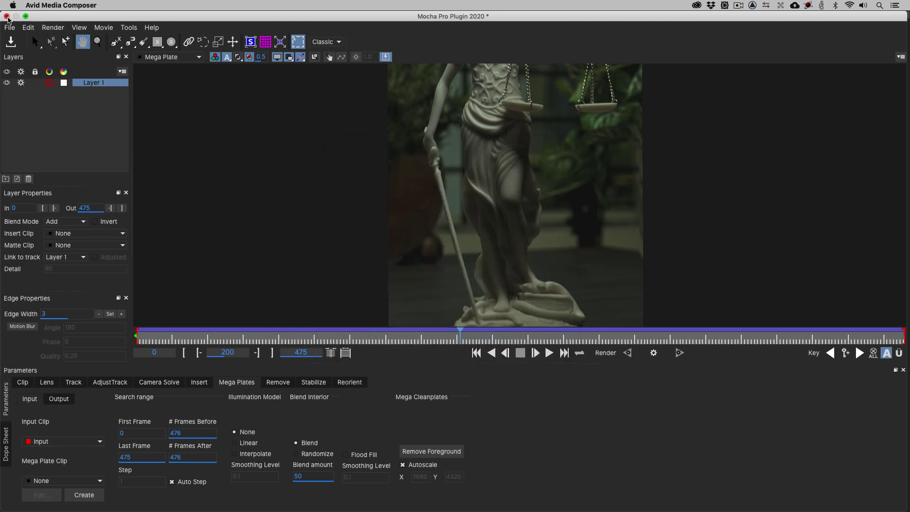
click(7, 17)
- Exit Mocha Pro without saving, Quick Look LadyJustice0.jpeg on the desktop, then switch to Photoshop
click(496, 71)
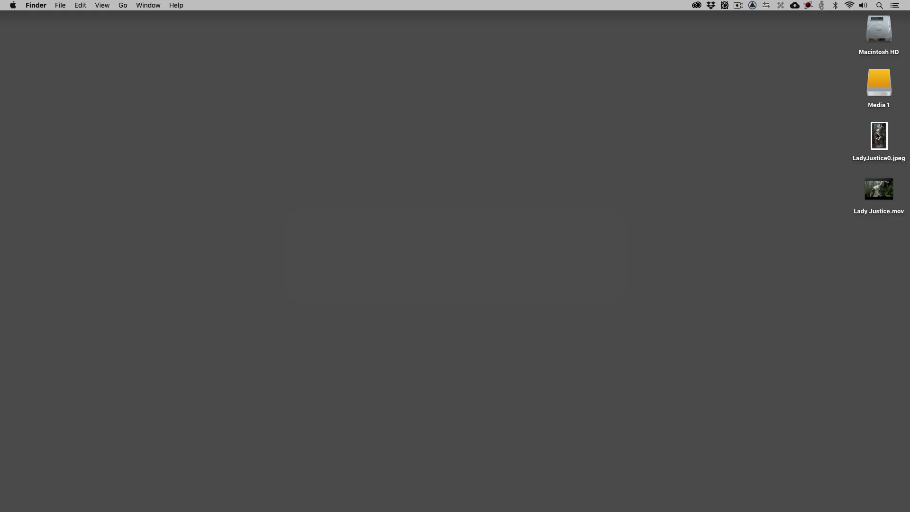
click(882, 133)
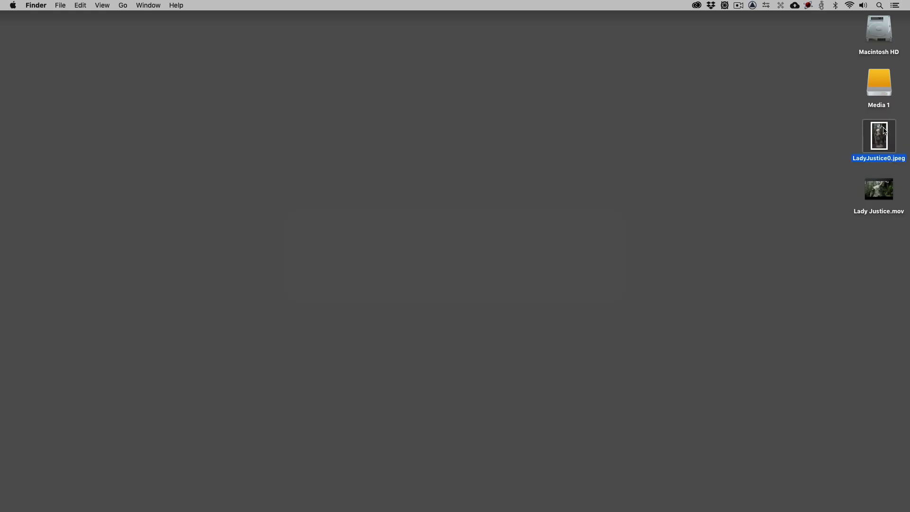
key(space)
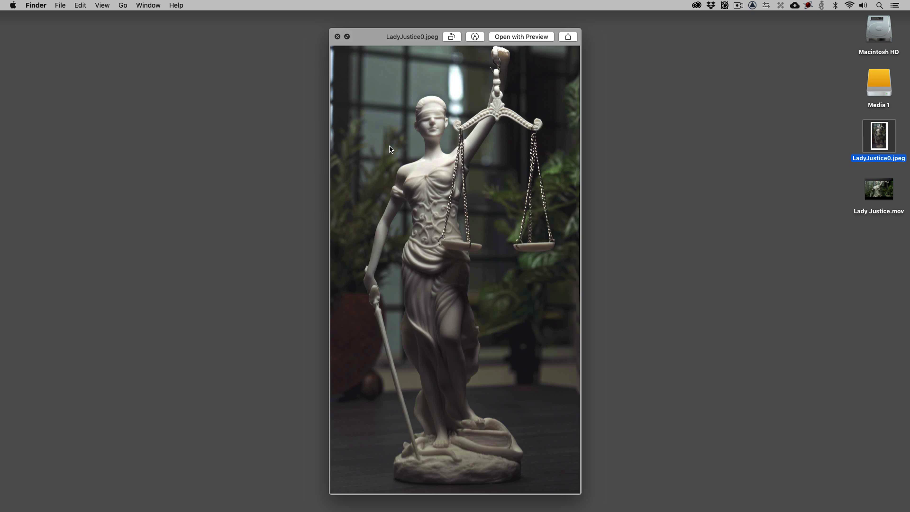
key(super+Tab)
key(super+Tab)
key(super+Tab)
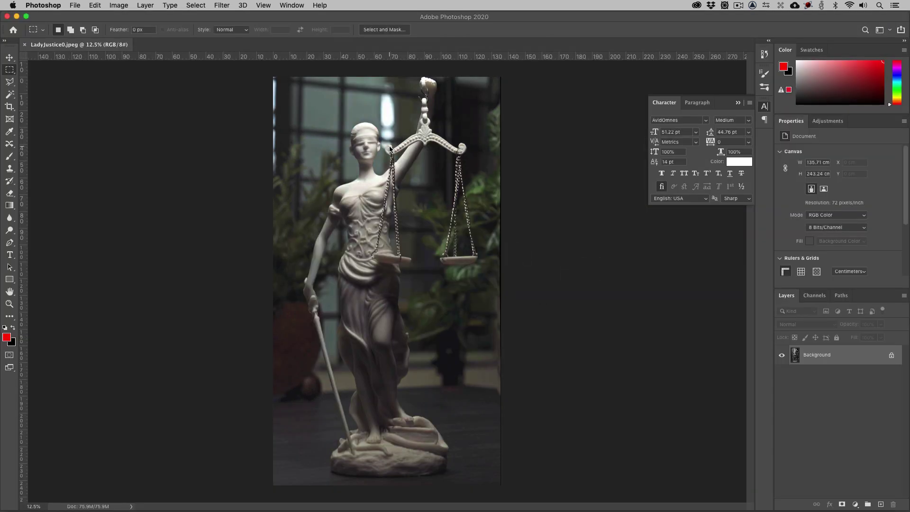
- Check LadyJustice0.jpeg is 3847 × 6895 px in Image Size, previewing at 4%, cancel, and hide Photoshop
click(122, 4)
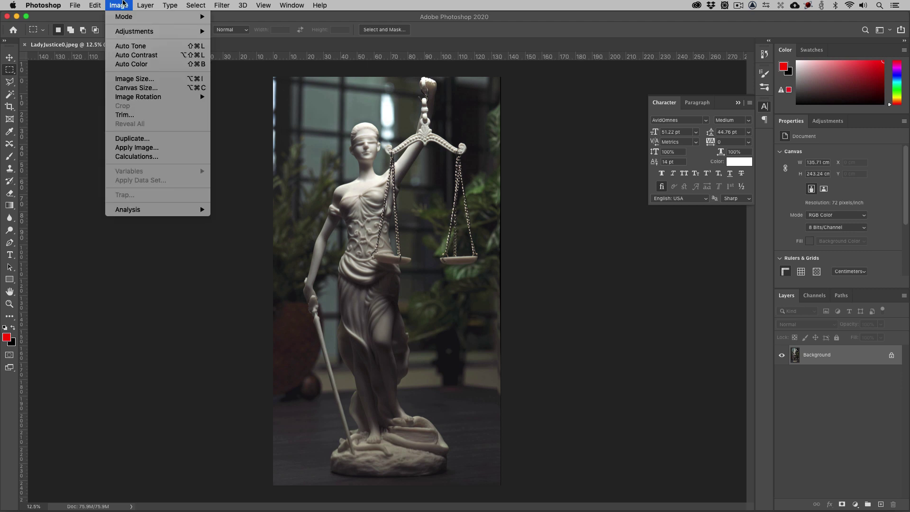
click(137, 79)
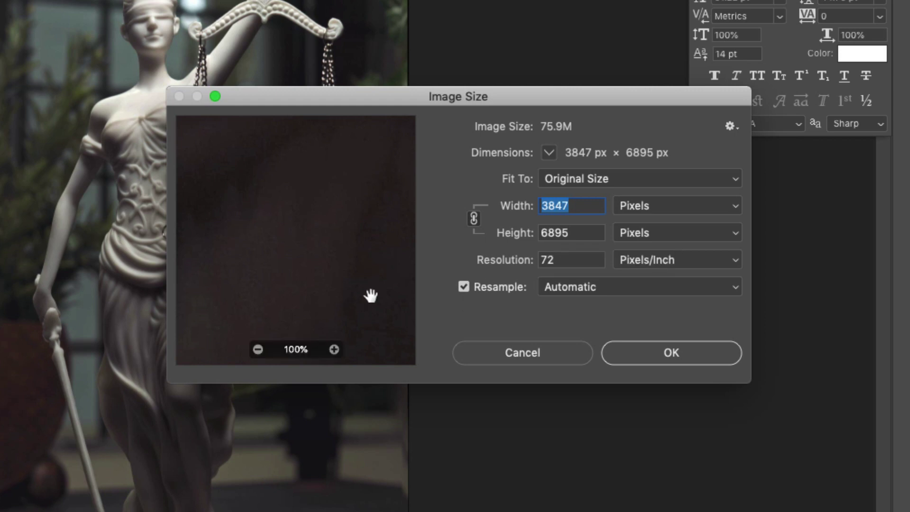
click(258, 350)
click(257, 350)
click(257, 350)
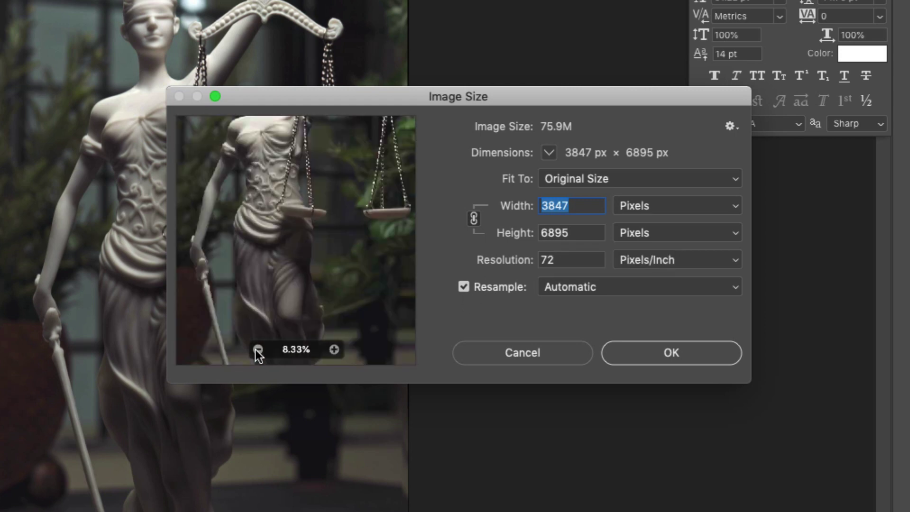
click(258, 350)
click(258, 350)
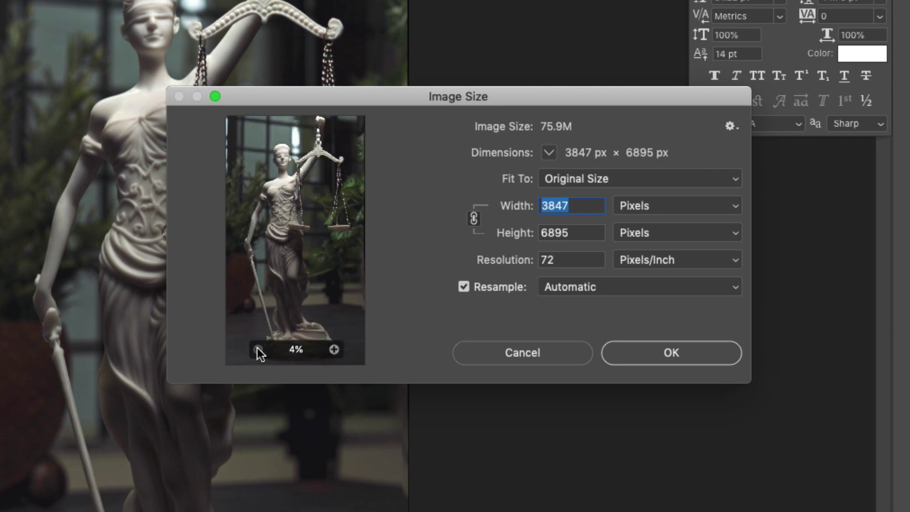
click(553, 357)
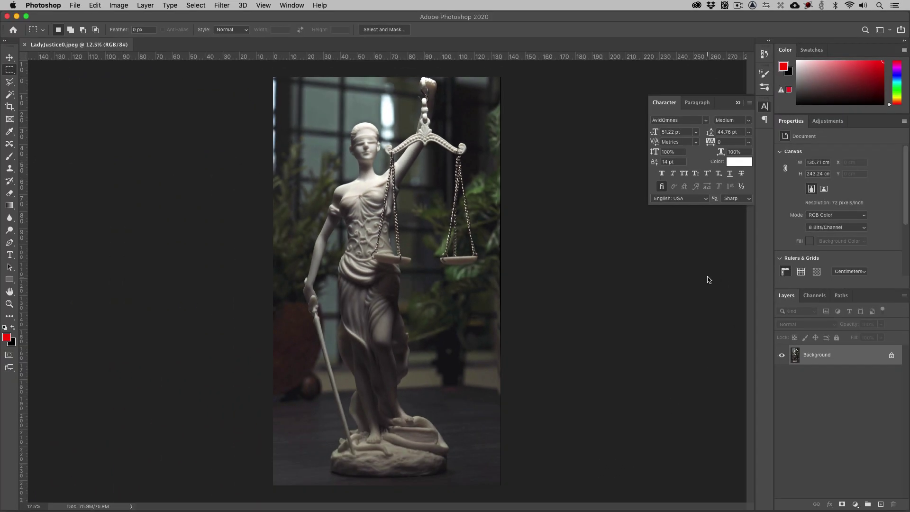
key(super+k)
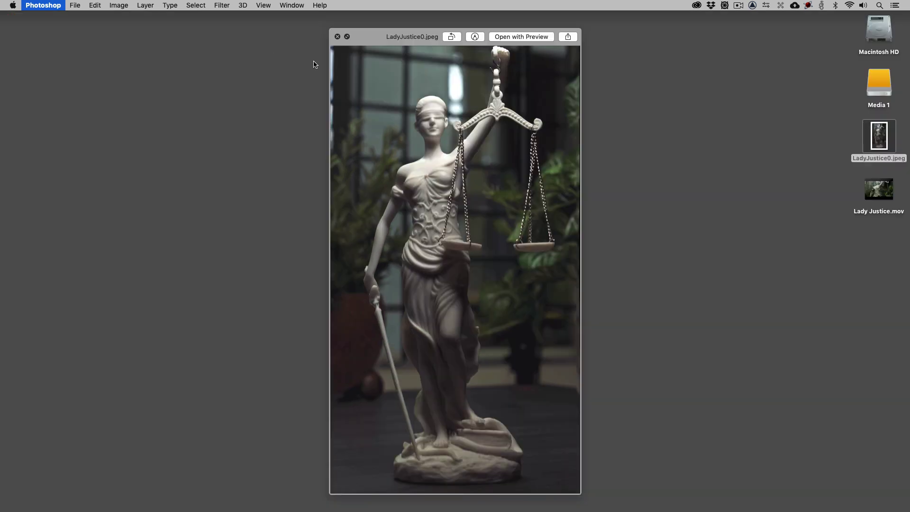
- Close the image preview, return to Media Composer, and load the 4. Mega Plate Example 1 sequence
click(388, 41)
key(space)
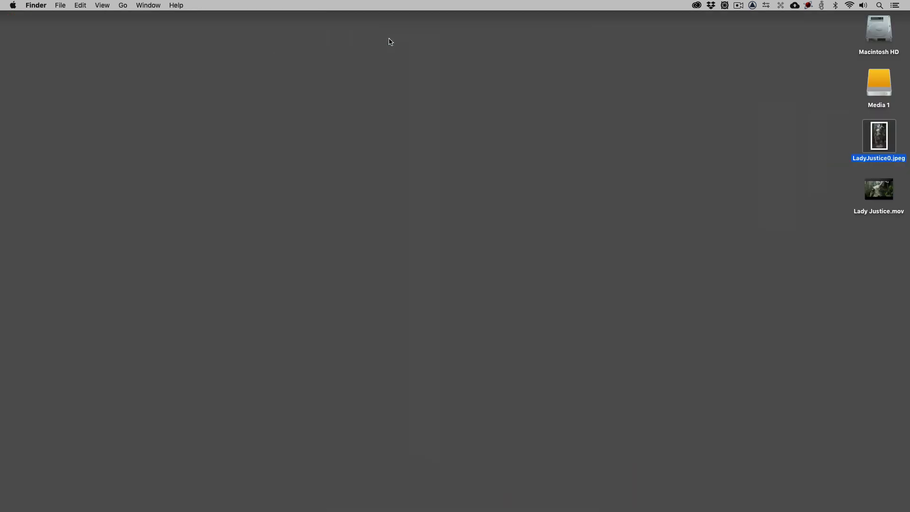
key(super+Tab)
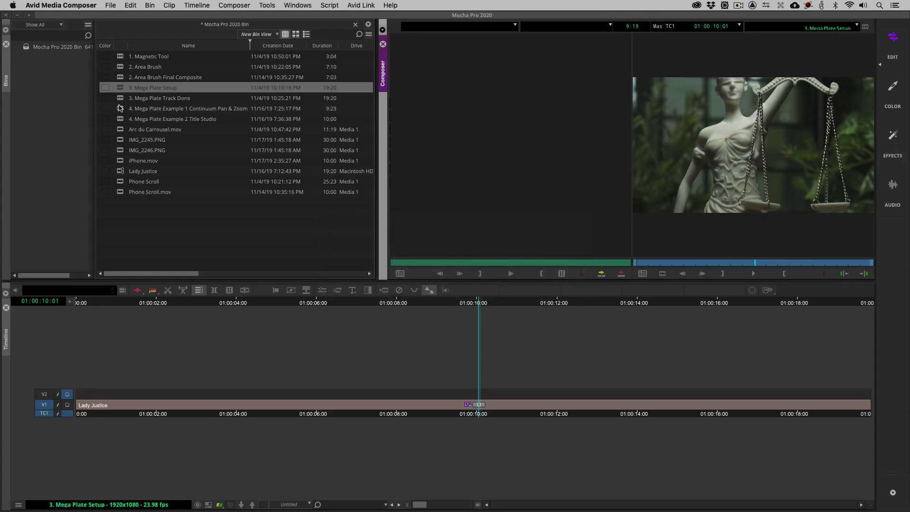
double_click(119, 108)
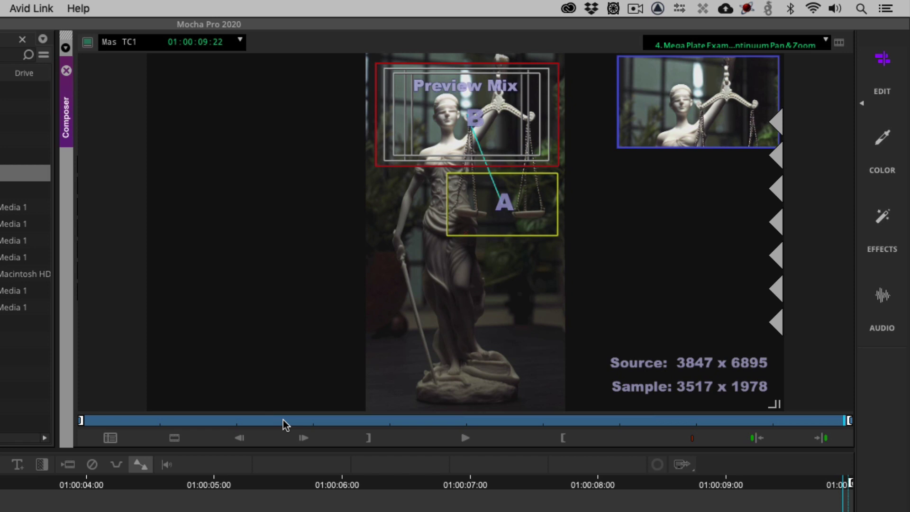
- Scrub through the Continuum Pan & Zoom move over the tall Lady Justice plate
drag(283, 419, 142, 449)
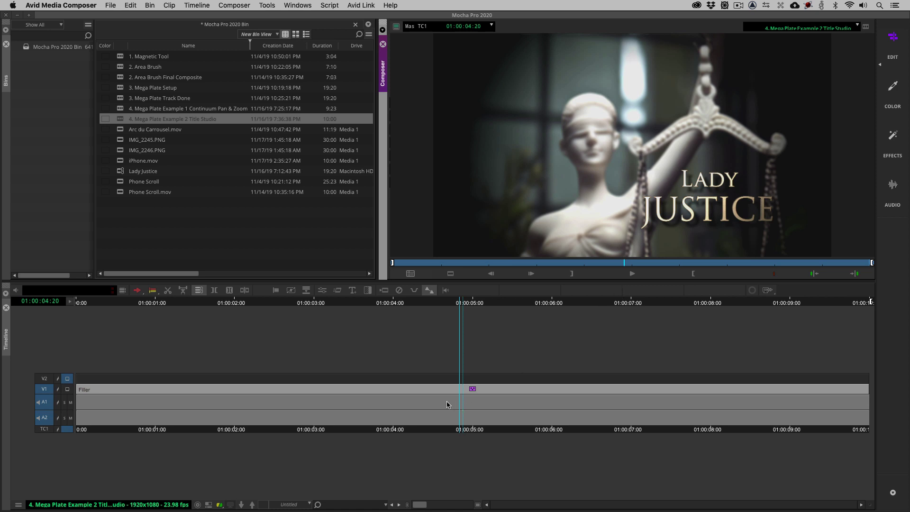
- Park at 01:00:06:07, open the BCC Title Studio Effect Editor, and launch the Title Studio UI
drag(447, 404, 533, 392)
key(super+8)
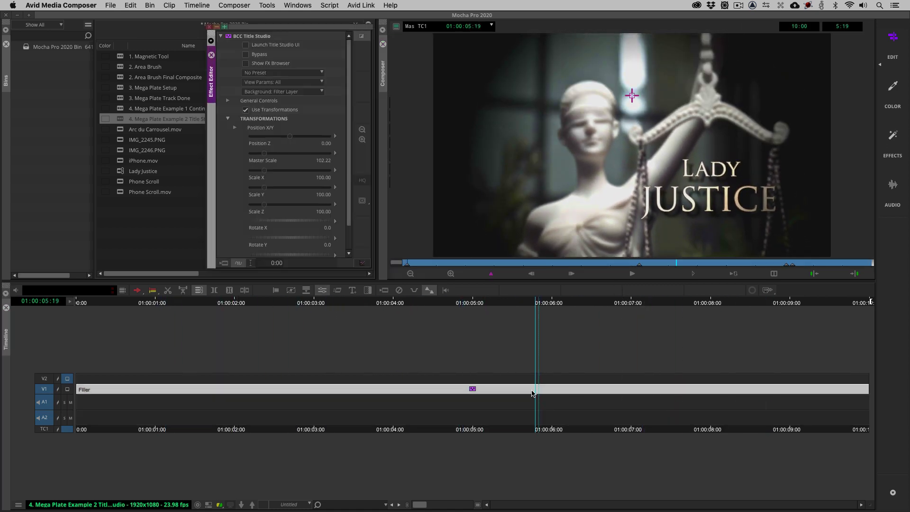
click(245, 45)
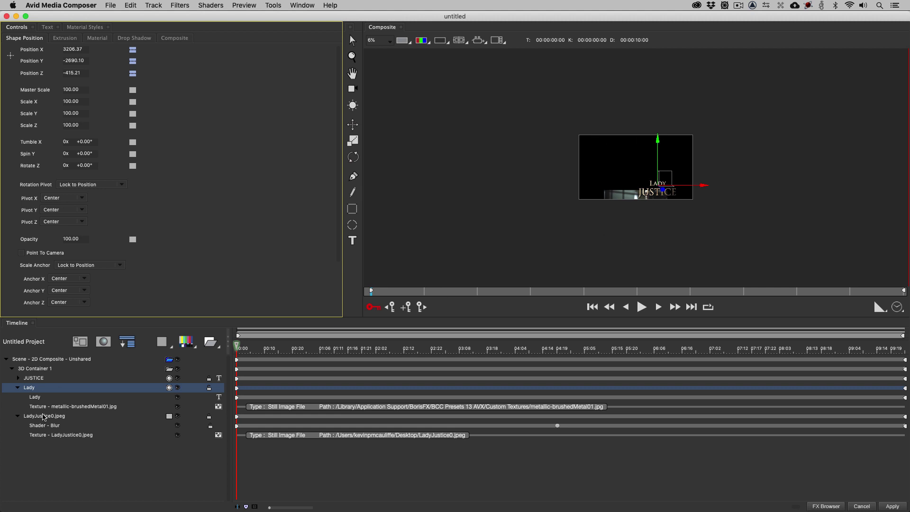
- Select the LadyJustice0.jpeg background layer in the Title Studio timeline to view its controls
click(44, 416)
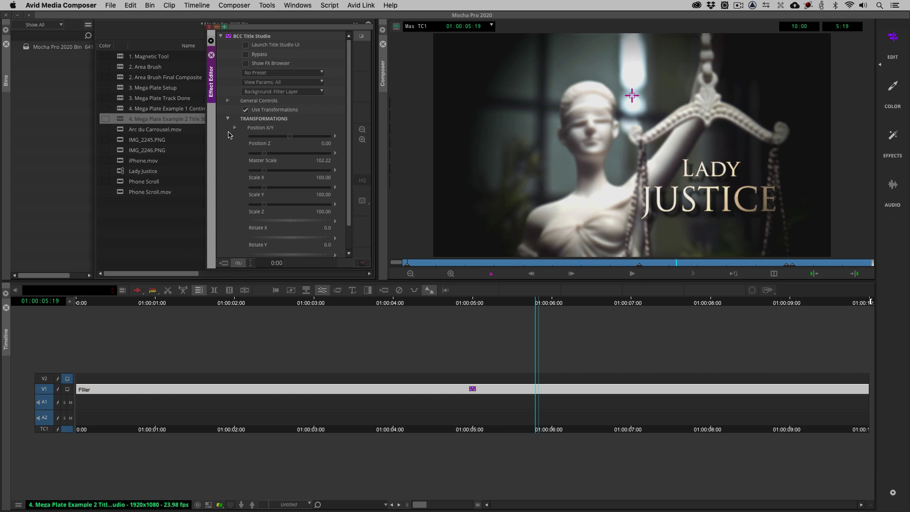
- Rewind the LADY JUSTICE title sequence to 01:00:00:00
drag(516, 264, 385, 260)
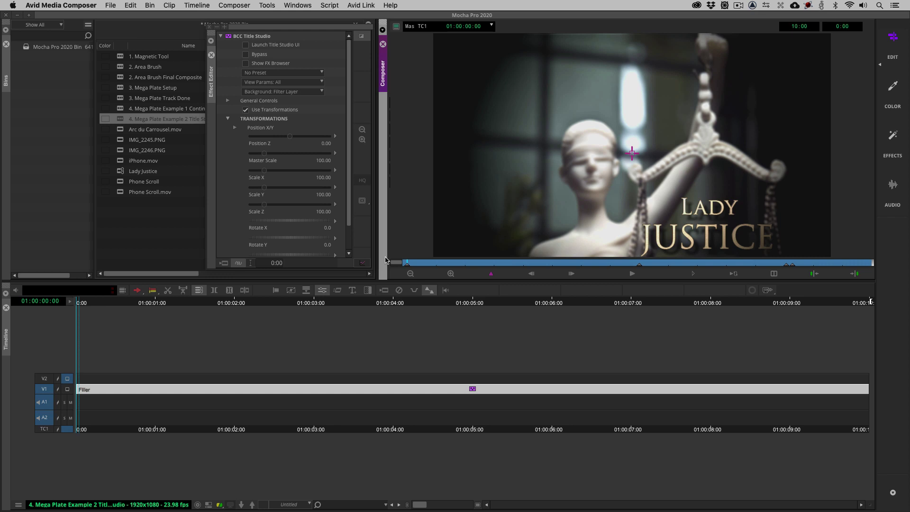